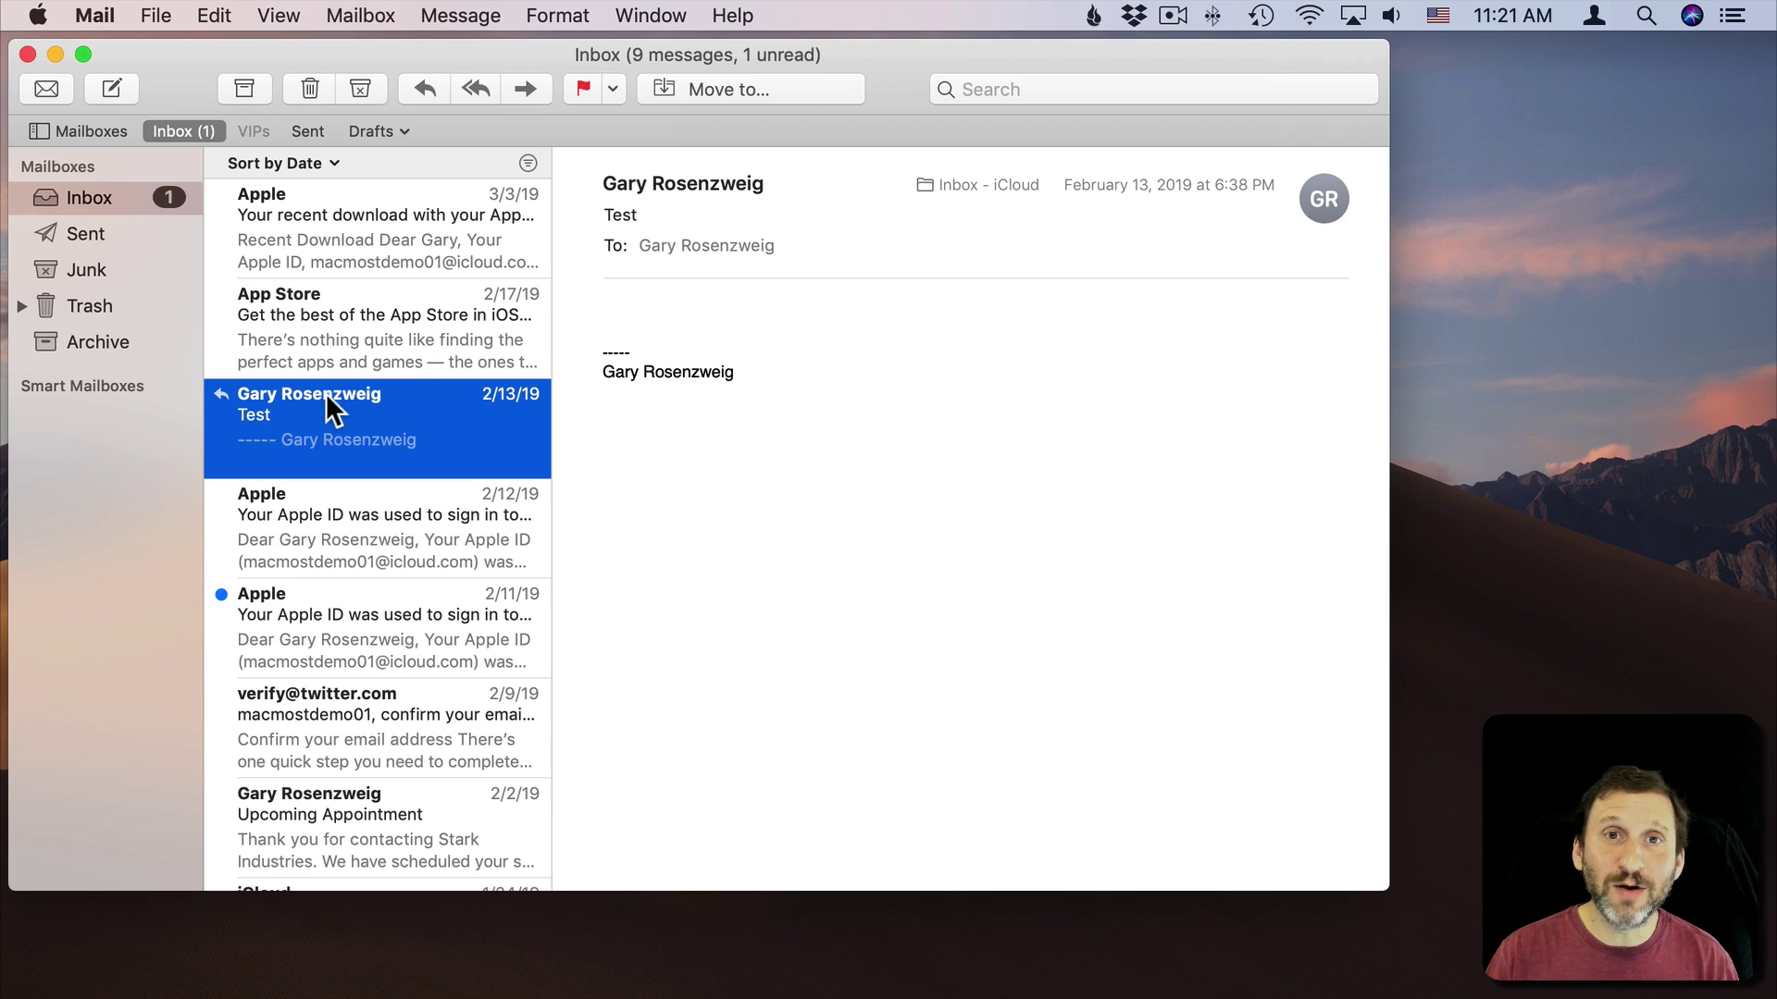
Ask Siri for a one-minute reminder about the Test message, then archive the message
double_click(306, 412)
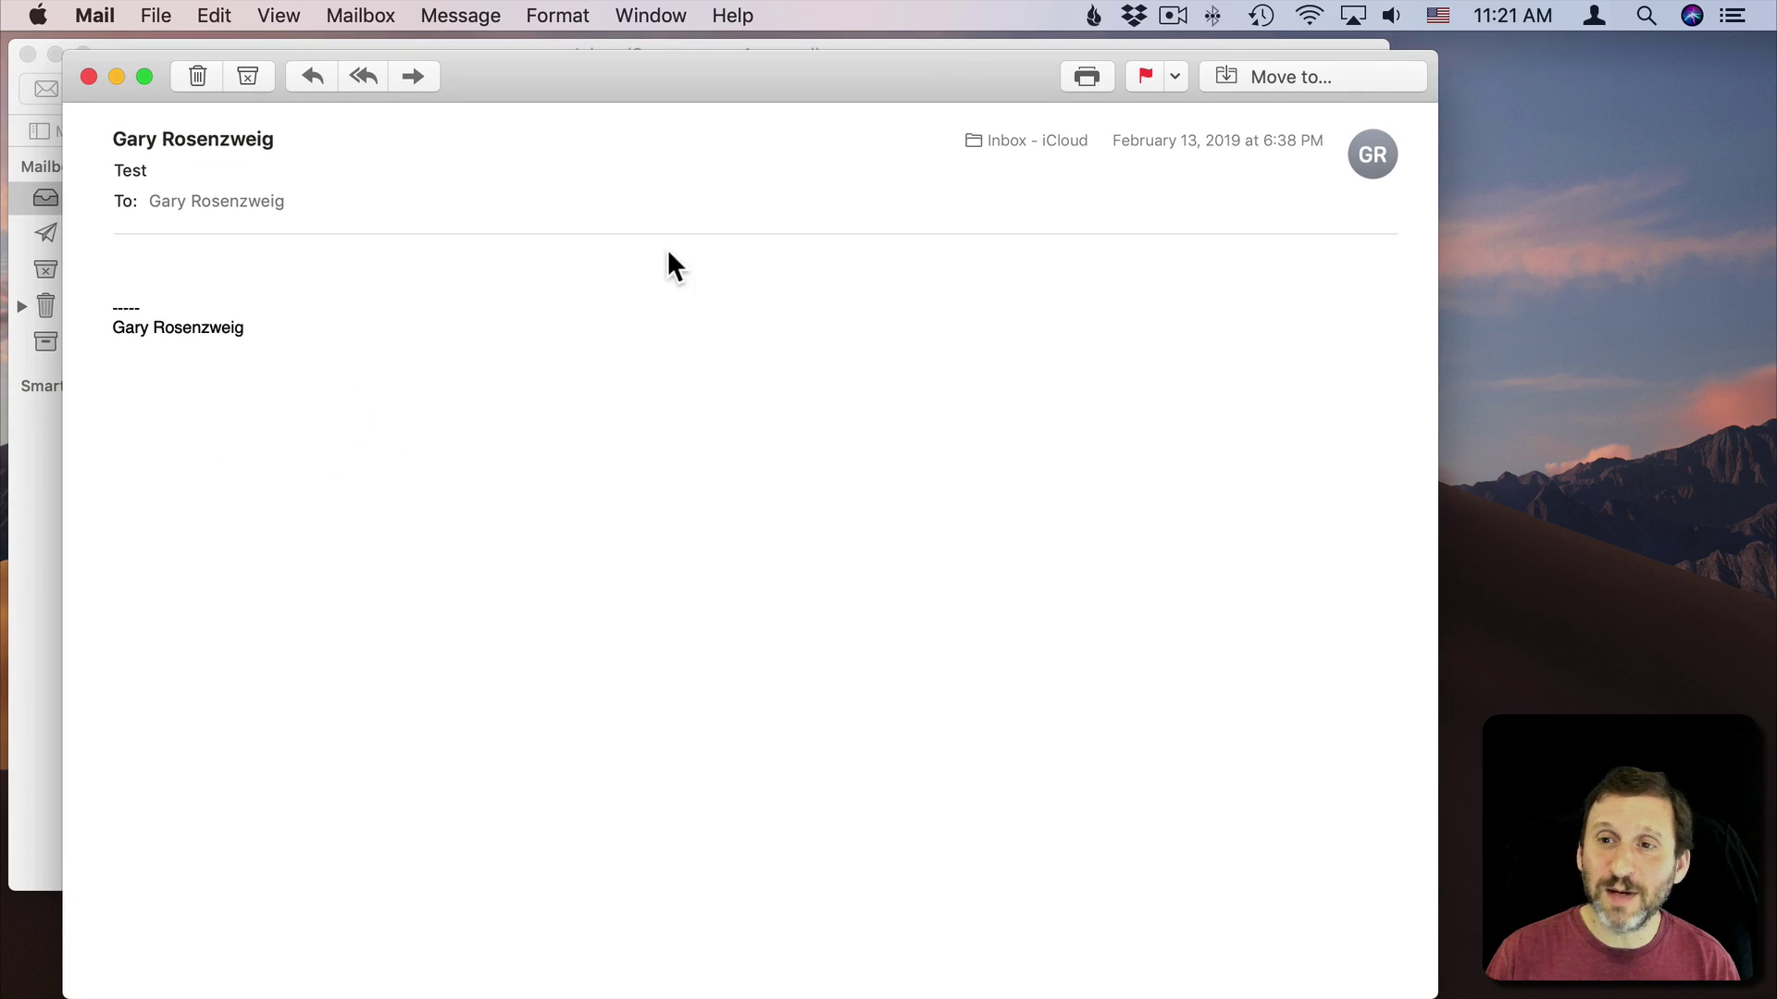
left_click(1696, 17)
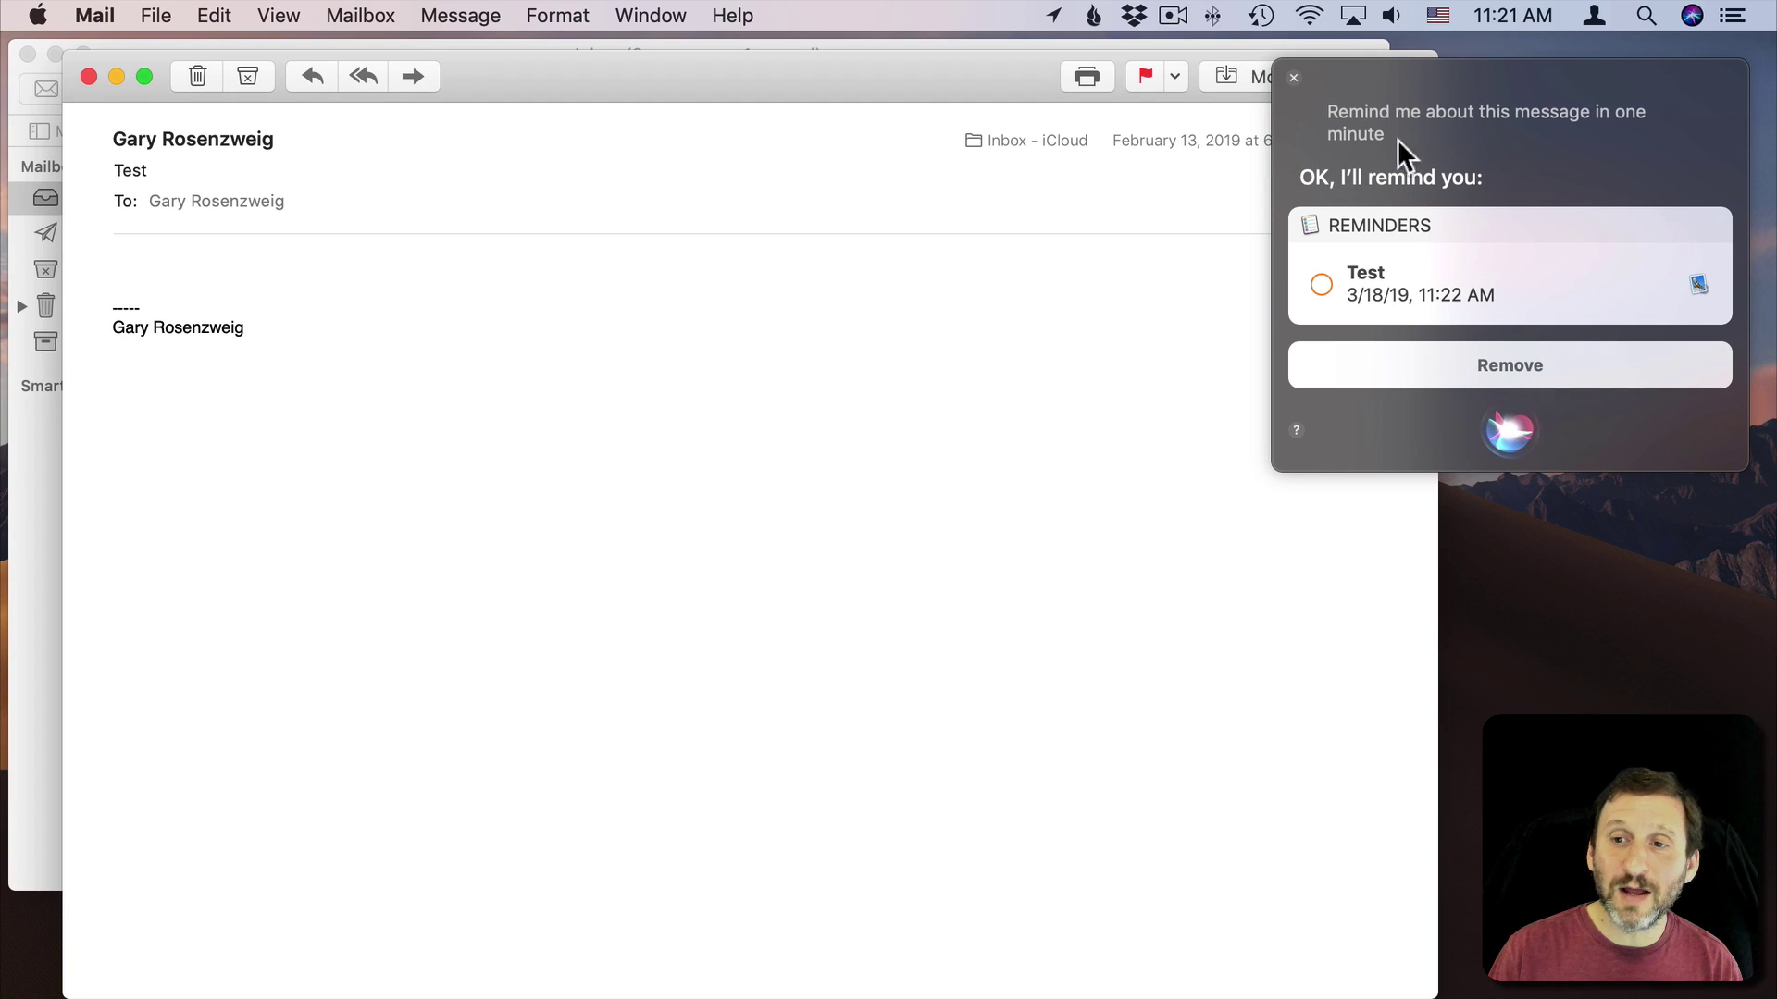
left_click(1292, 77)
left_click(87, 75)
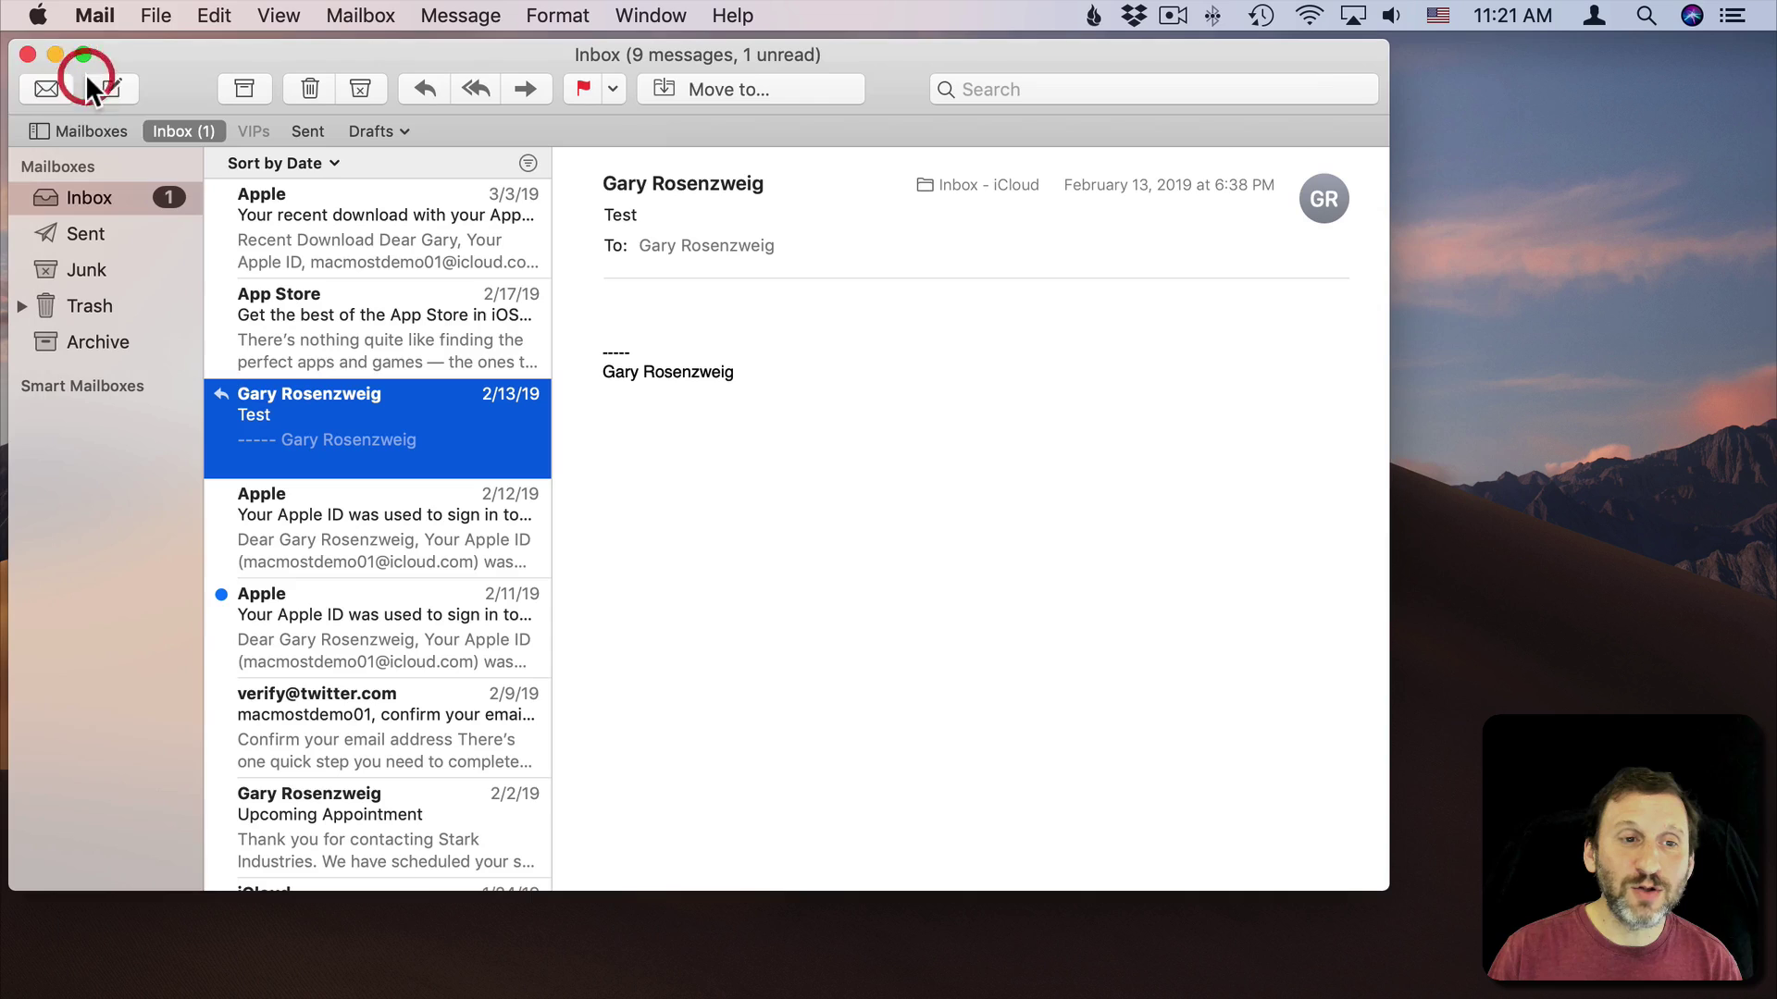
left_click(245, 89)
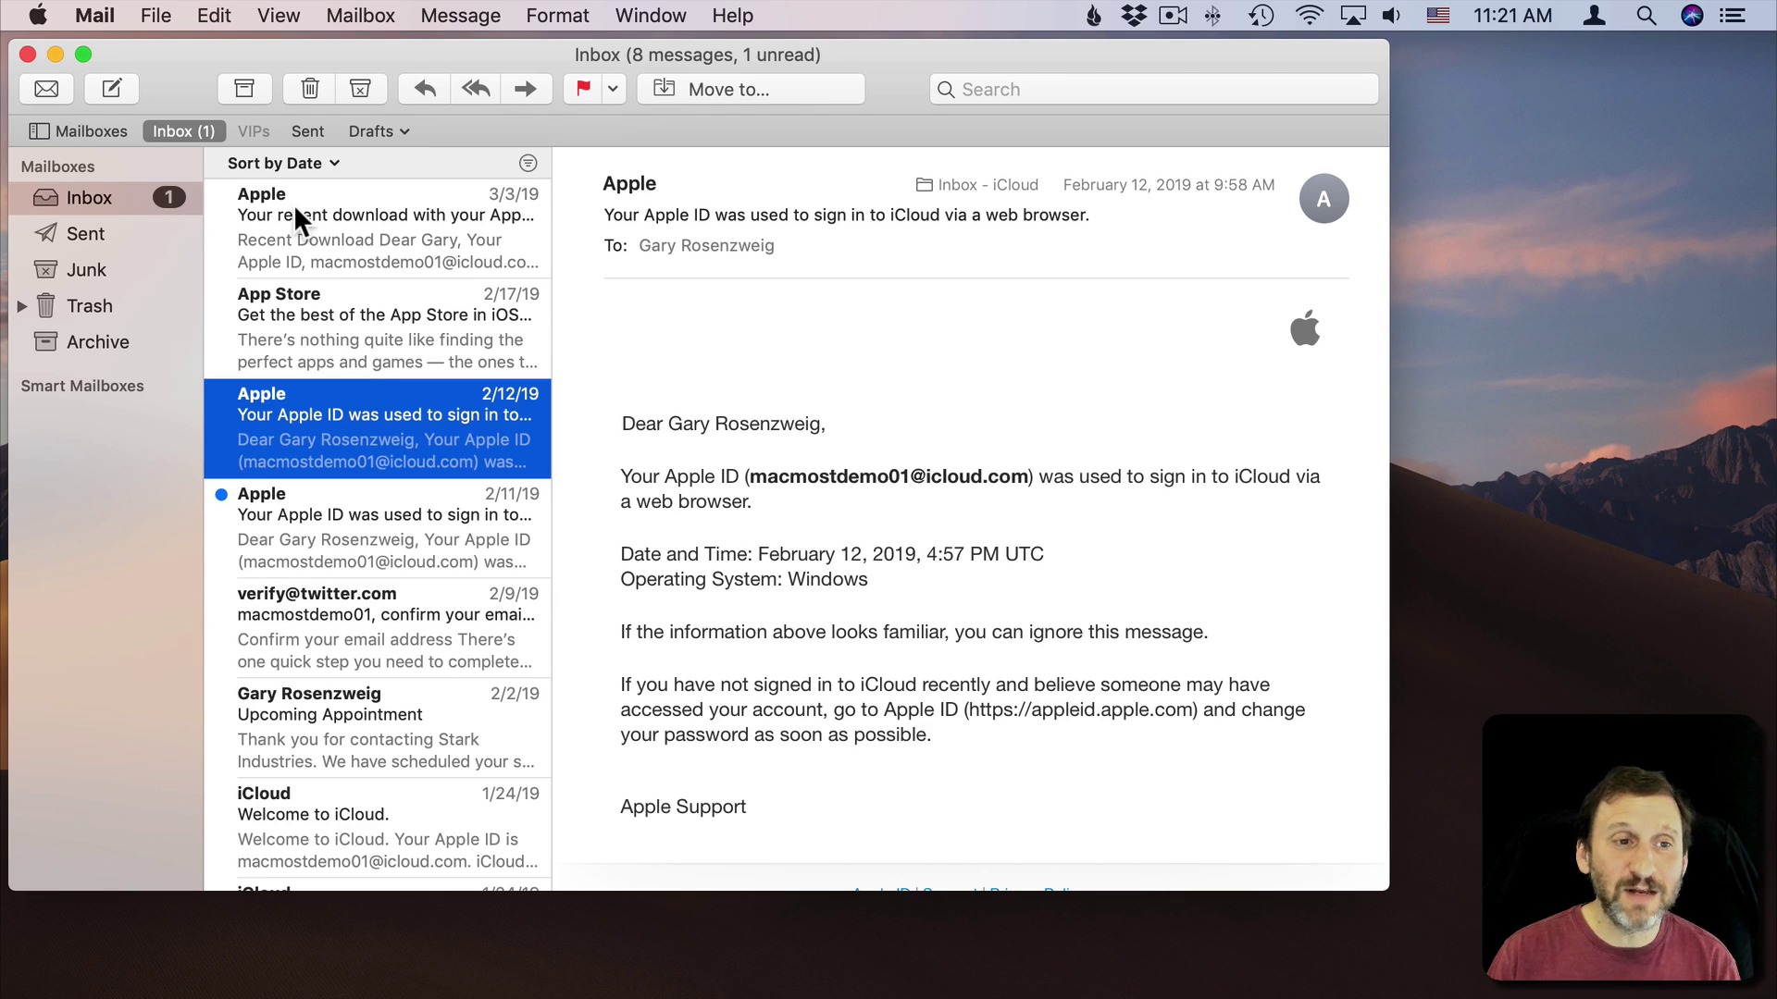
Hide Mail, follow the Test reminder alert back to its email, and close it
key("super+q")
mouse_move(569, 988)
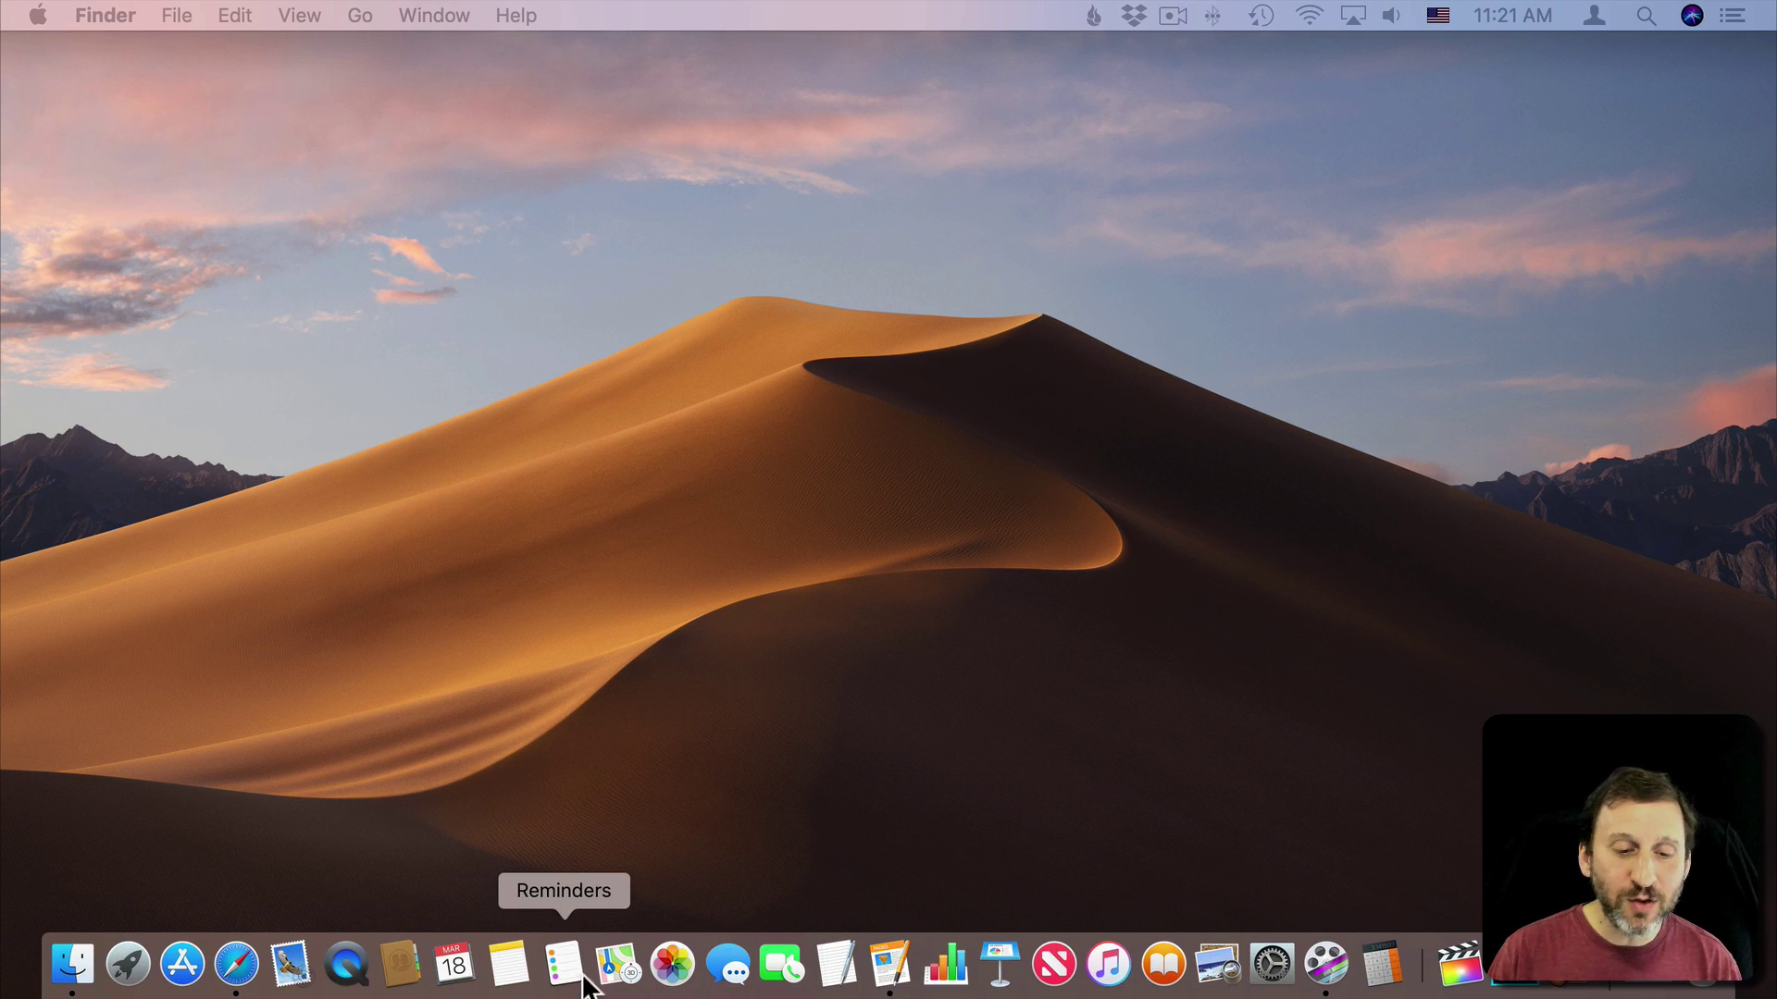
left_click(563, 965)
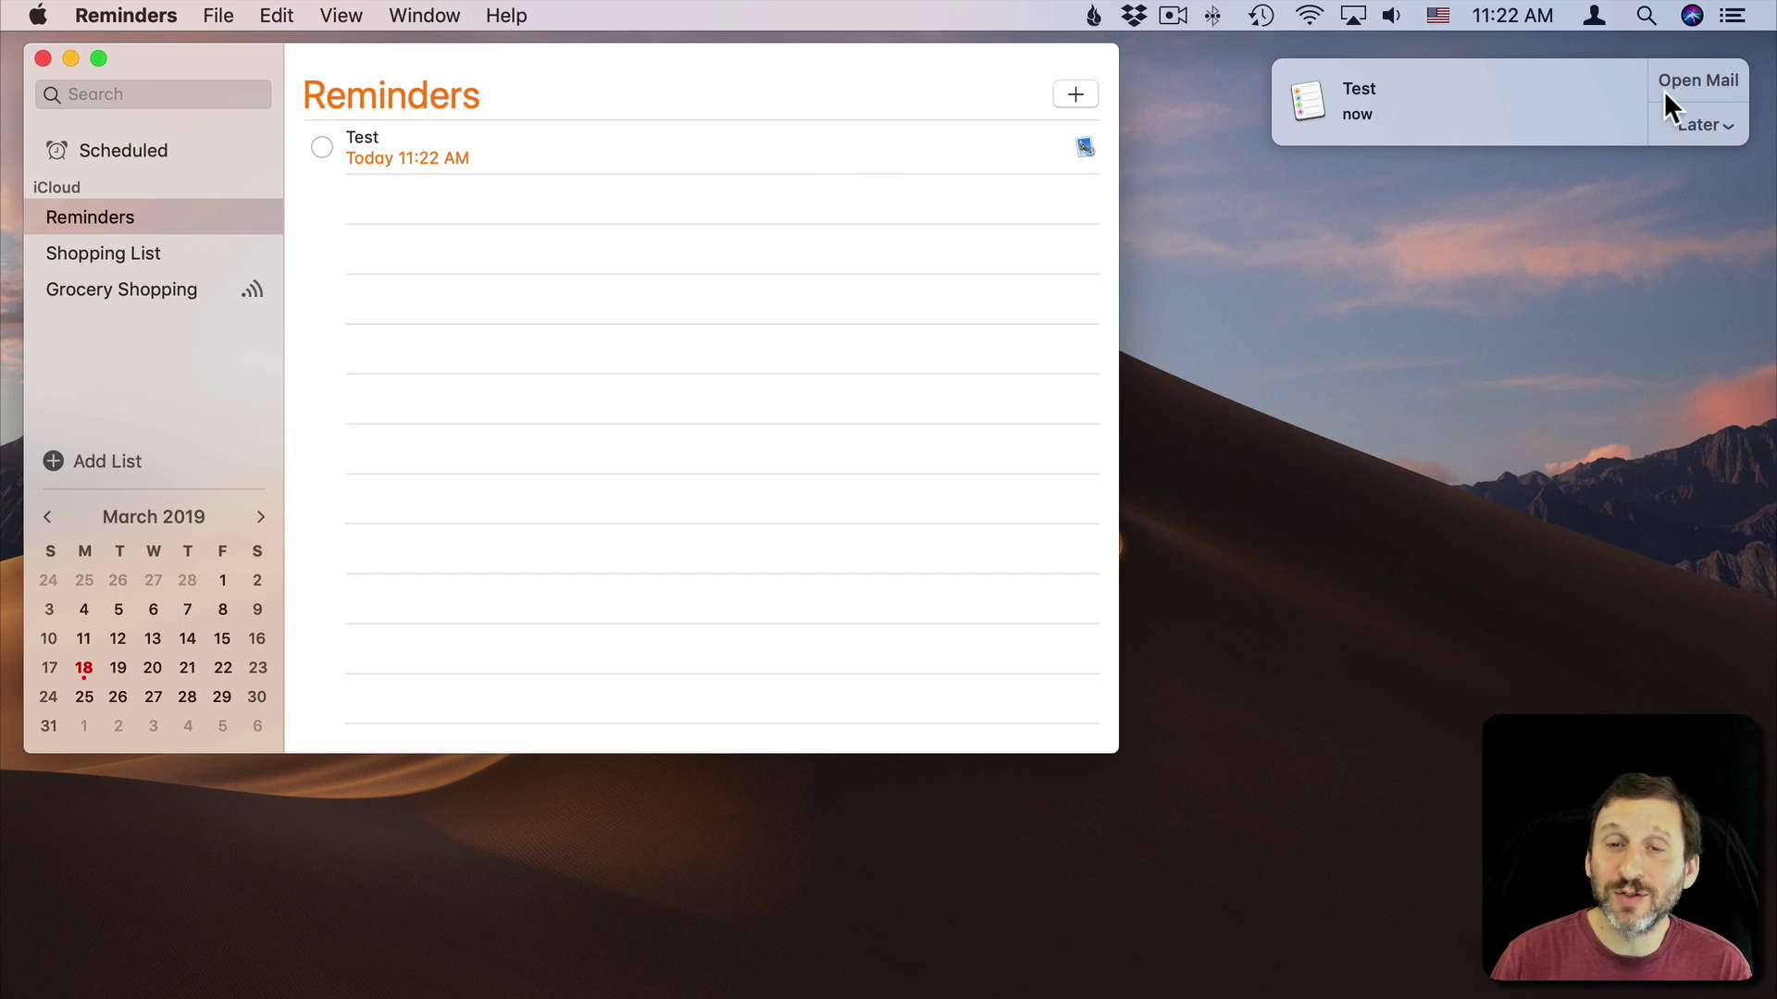
left_click(1689, 78)
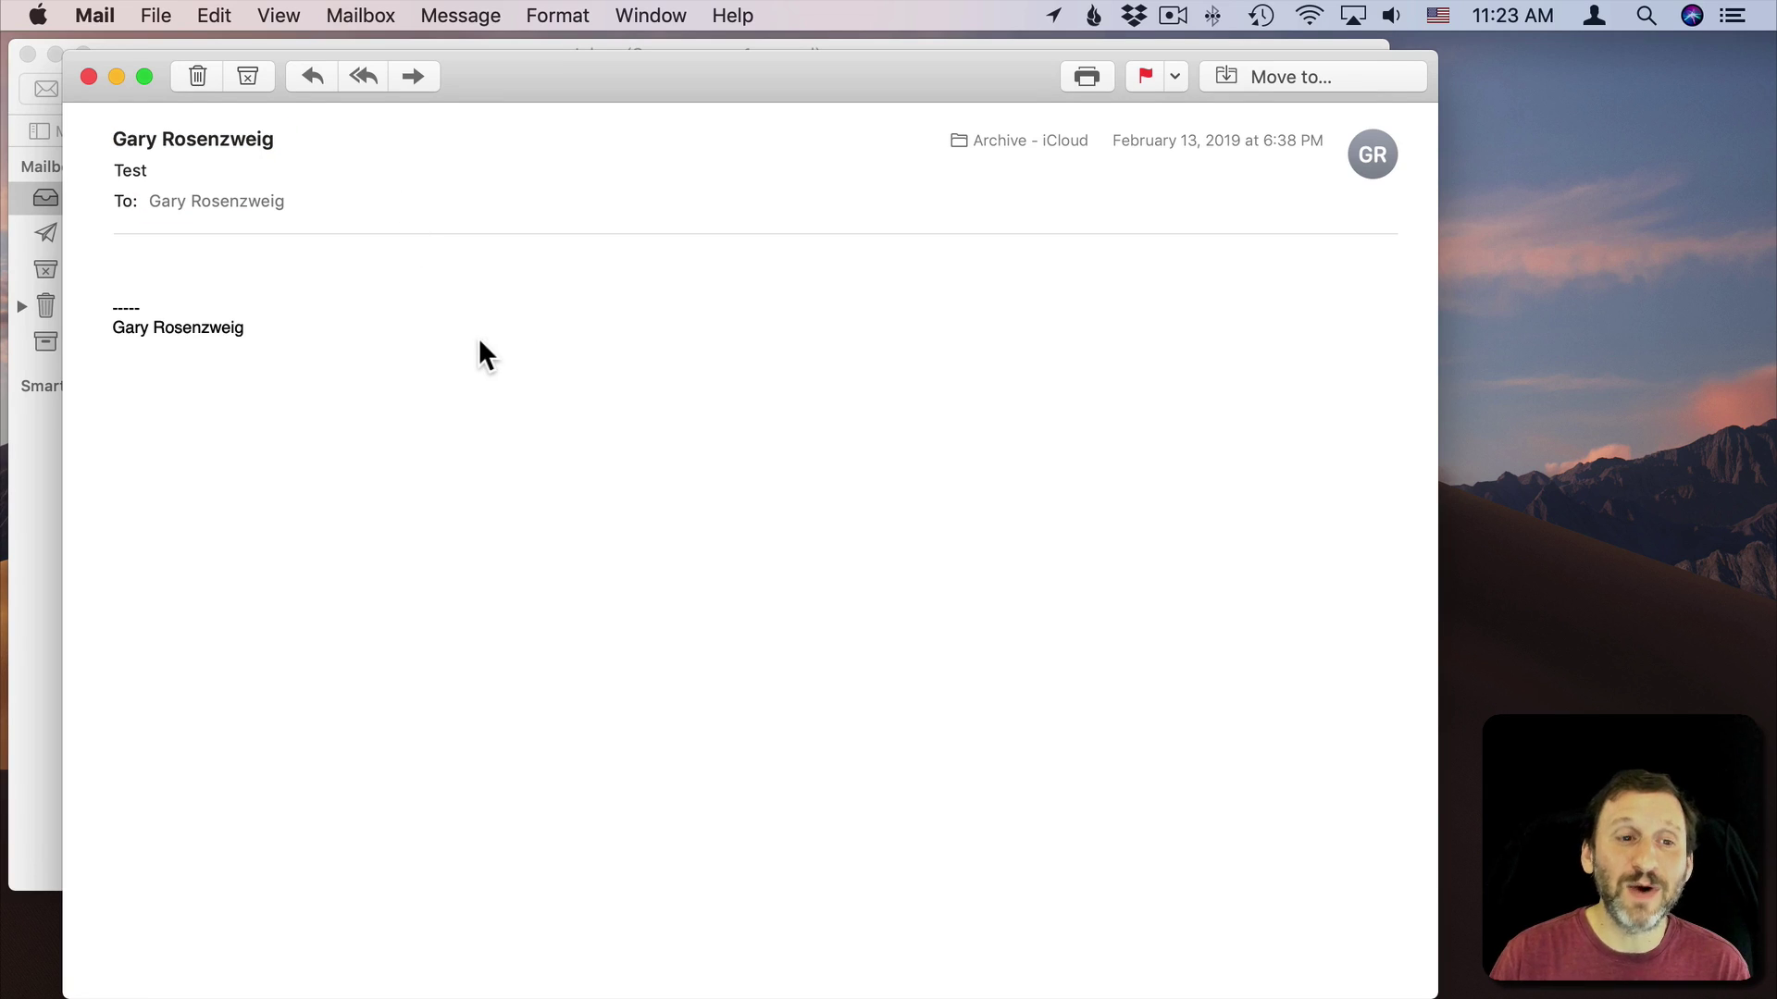
left_click(90, 77)
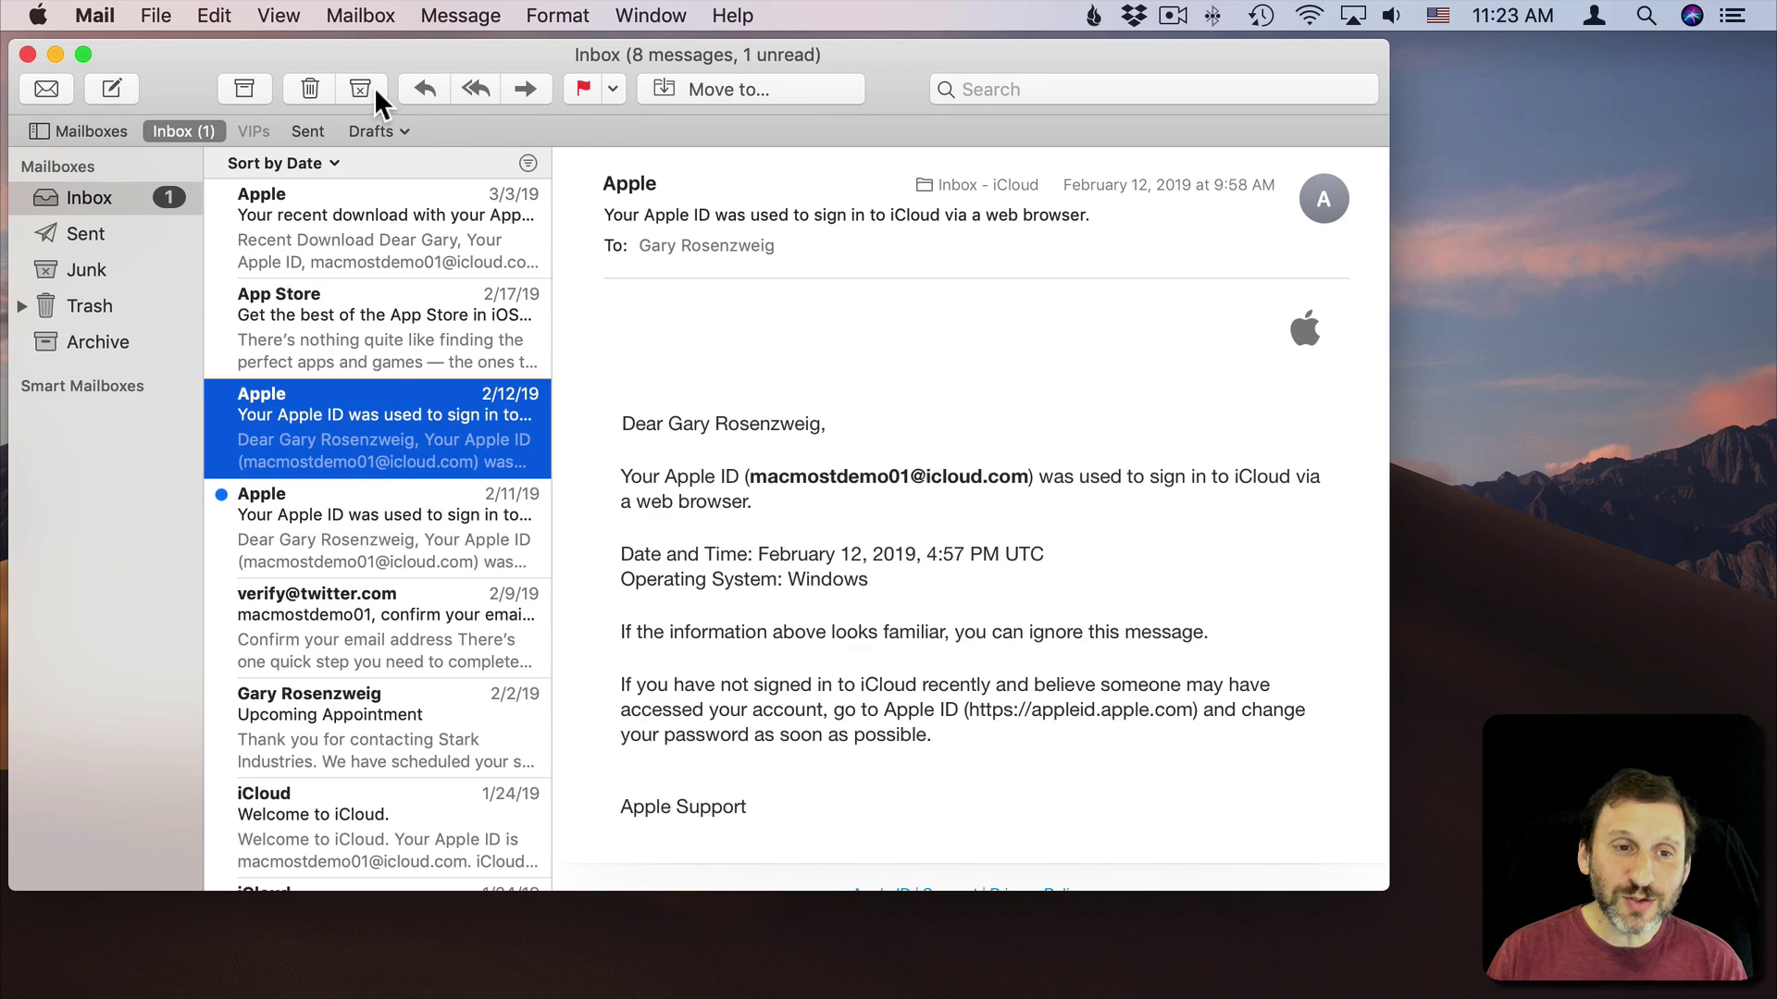
Move Mail aside, drag a message over the Reminders list and back, then hide Mail
left_click_drag(375, 87, 952, 288)
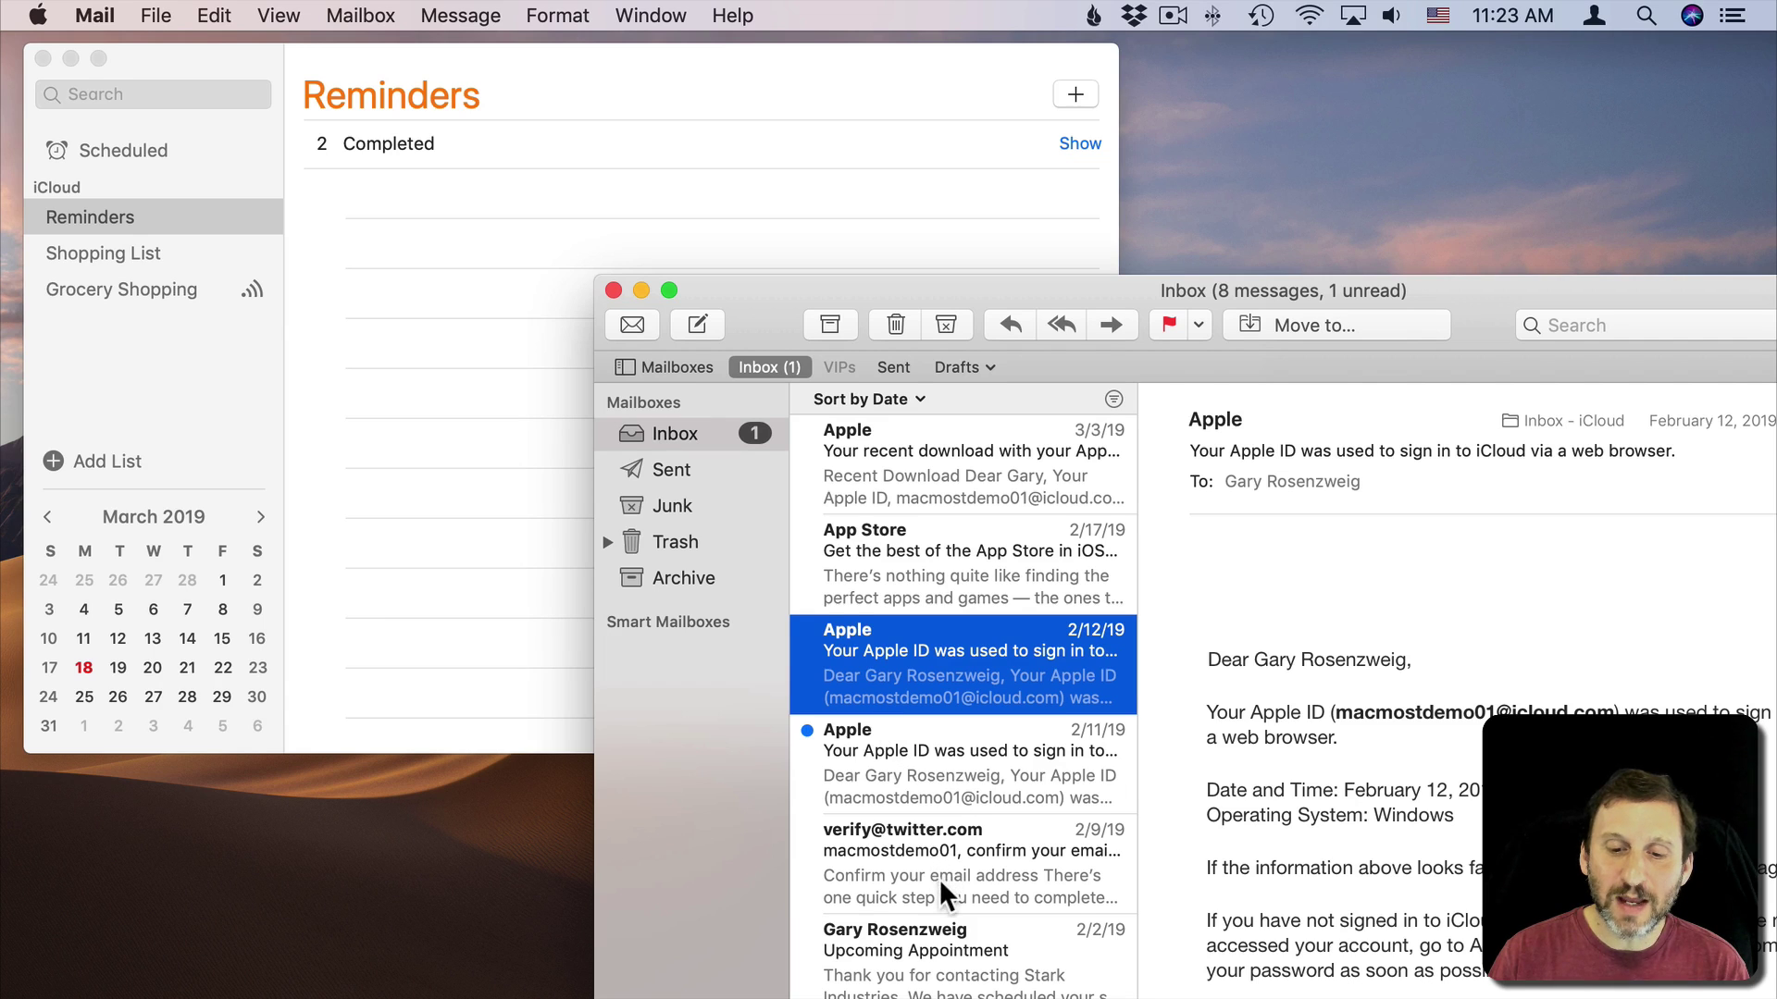
scroll(938, 879, "down", 1)
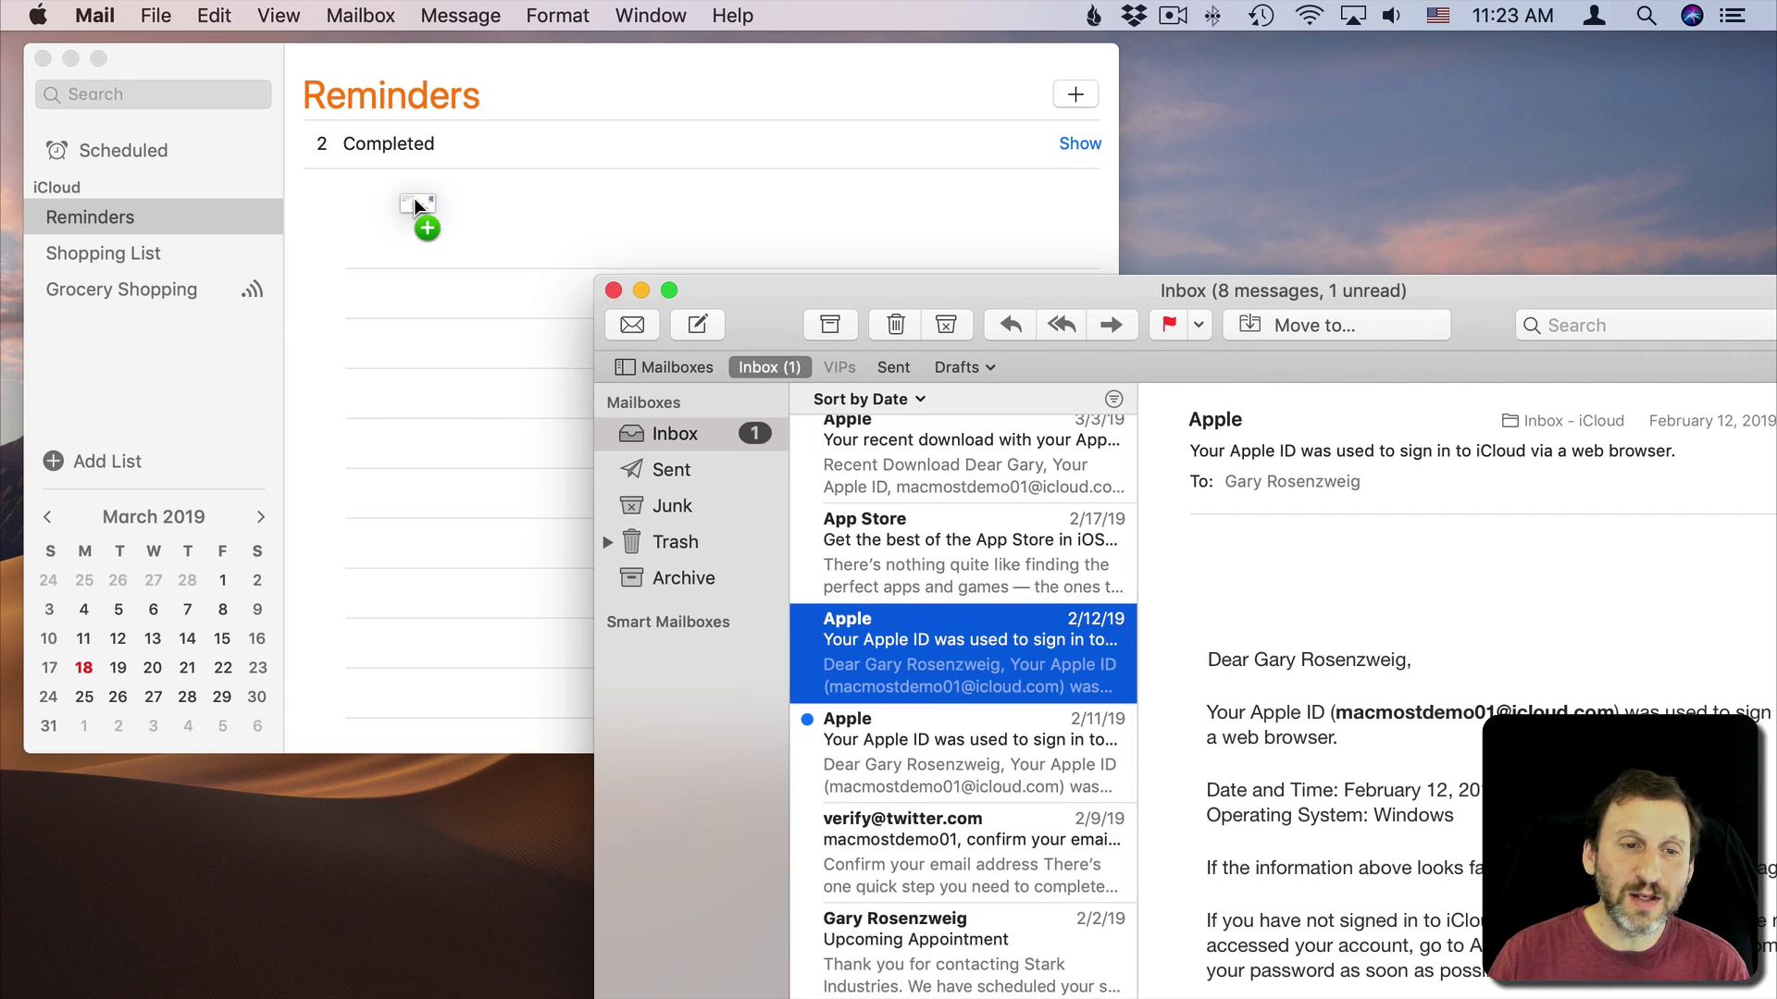
left_click_drag(630, 388, 899, 627)
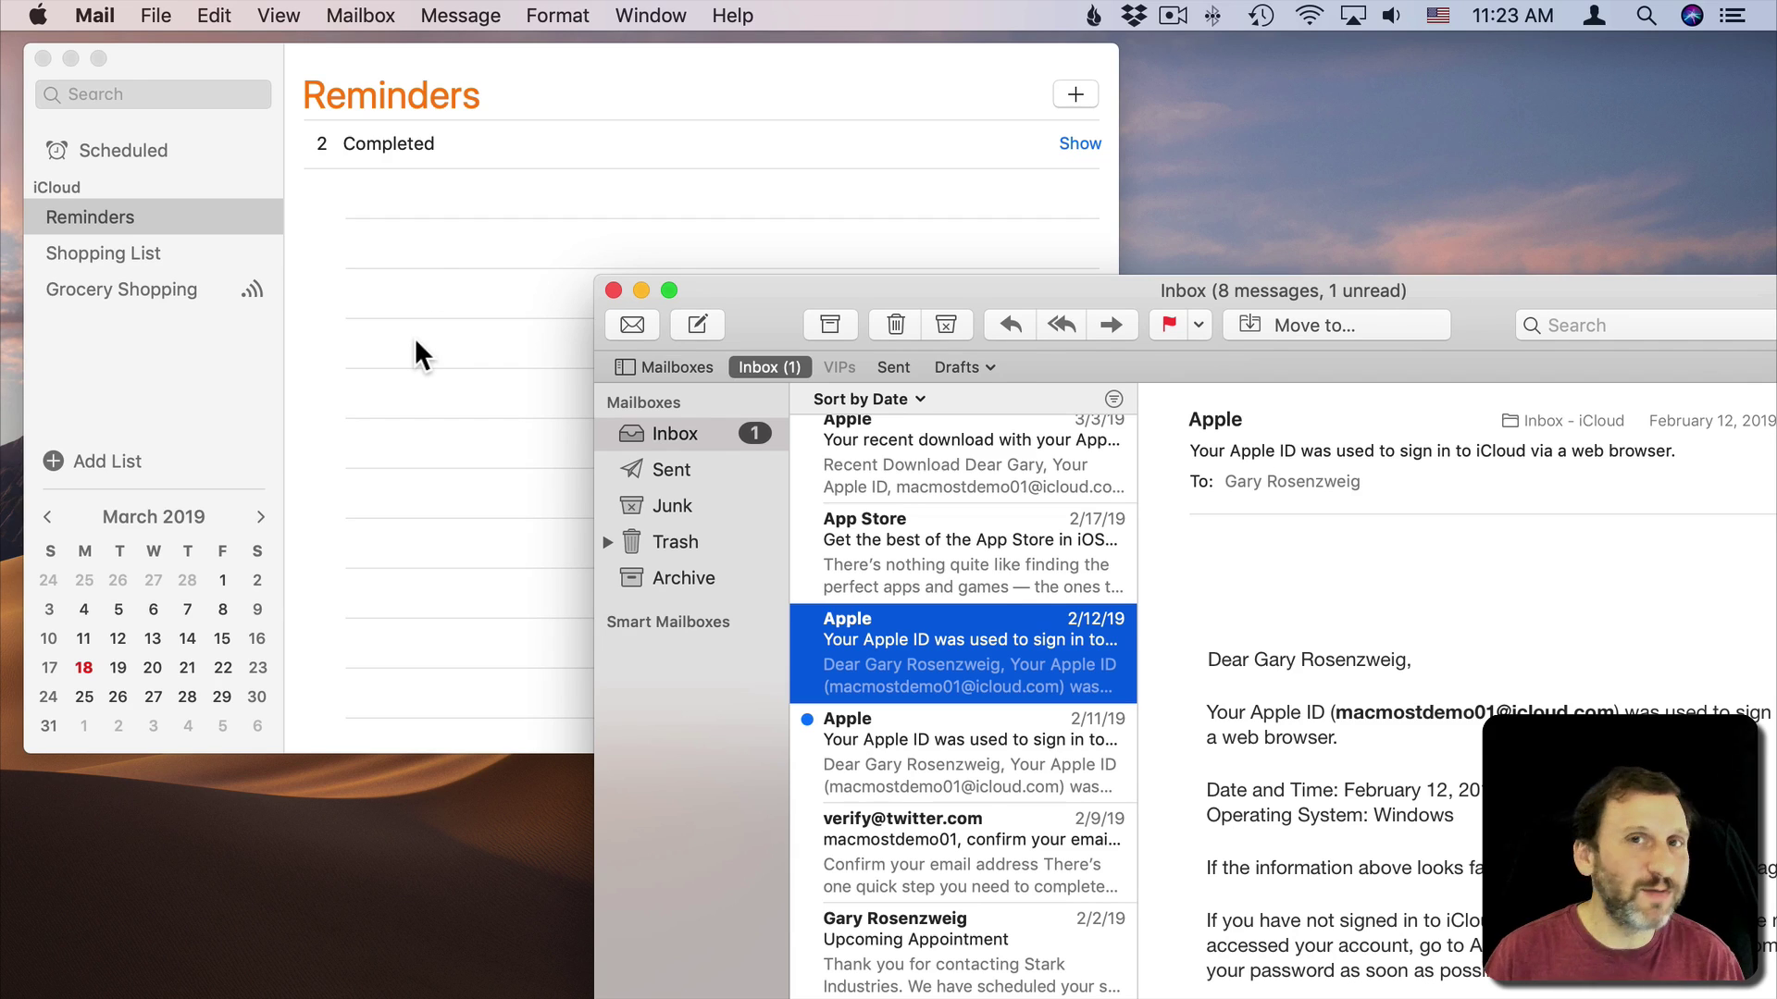
key("cmd+q")
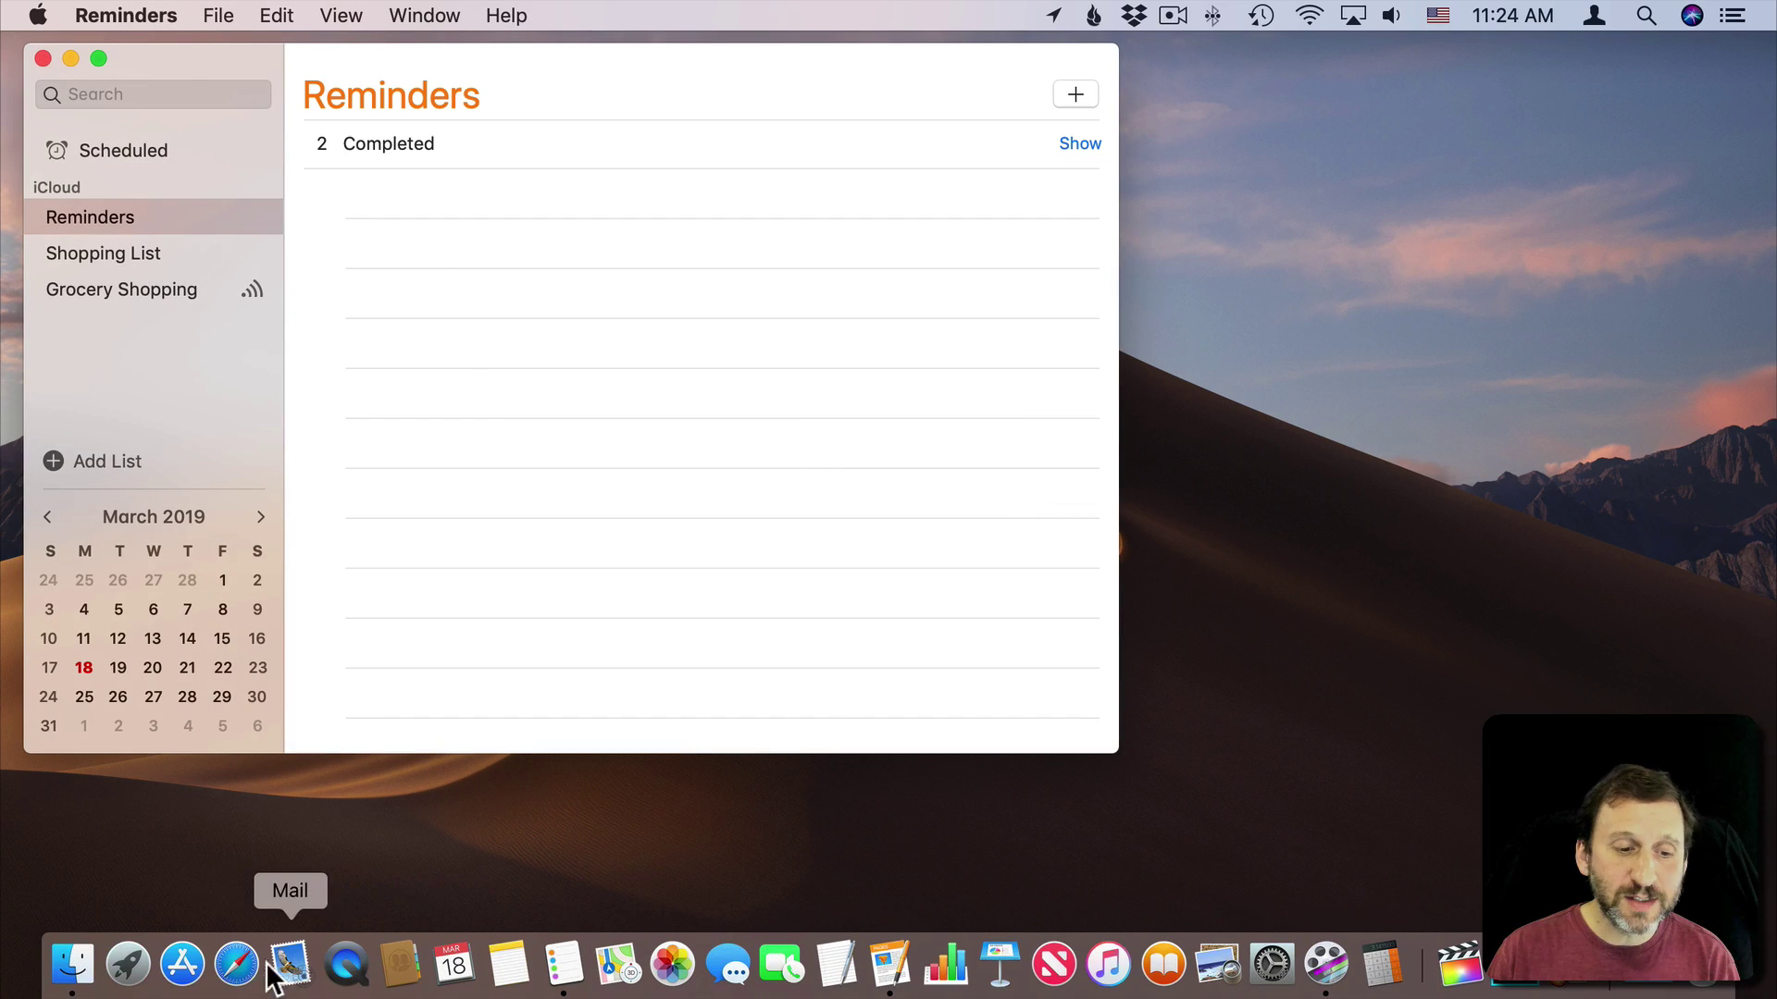
Add a one-hour Siri reminder for the Animated GIFs In Keynote article, then reopen it from Reminders
left_click(236, 965)
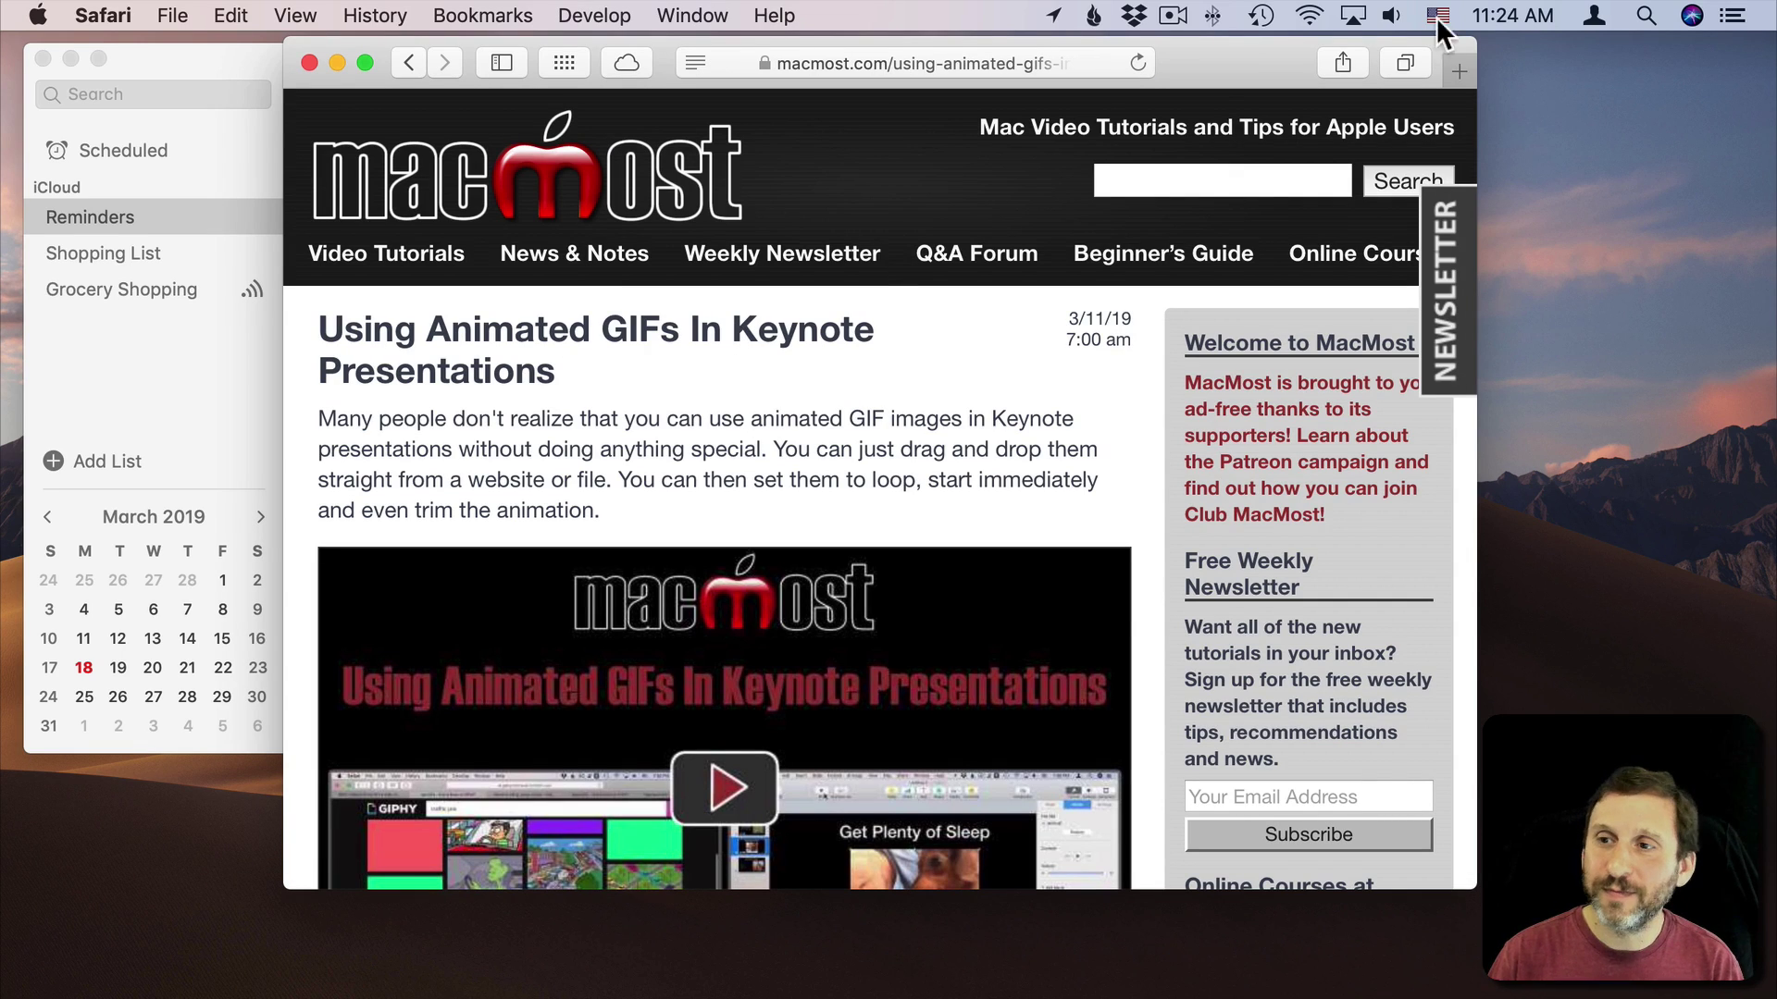
left_click(1694, 17)
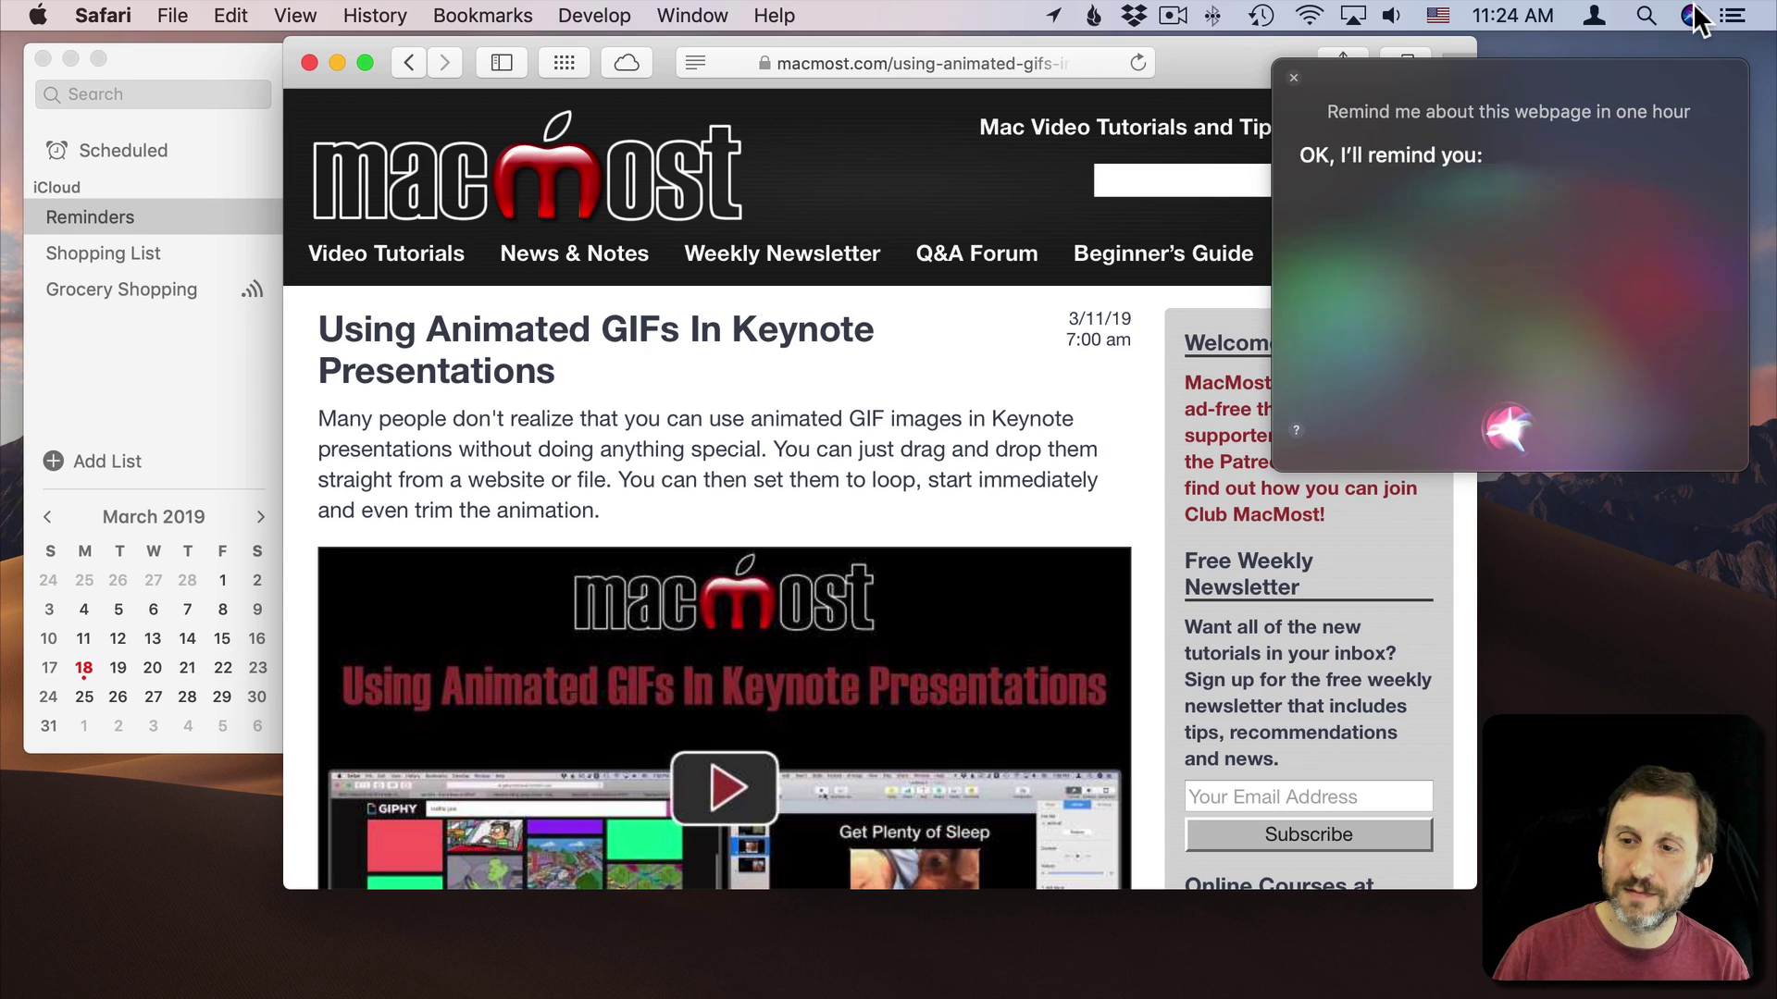
left_click(1294, 79)
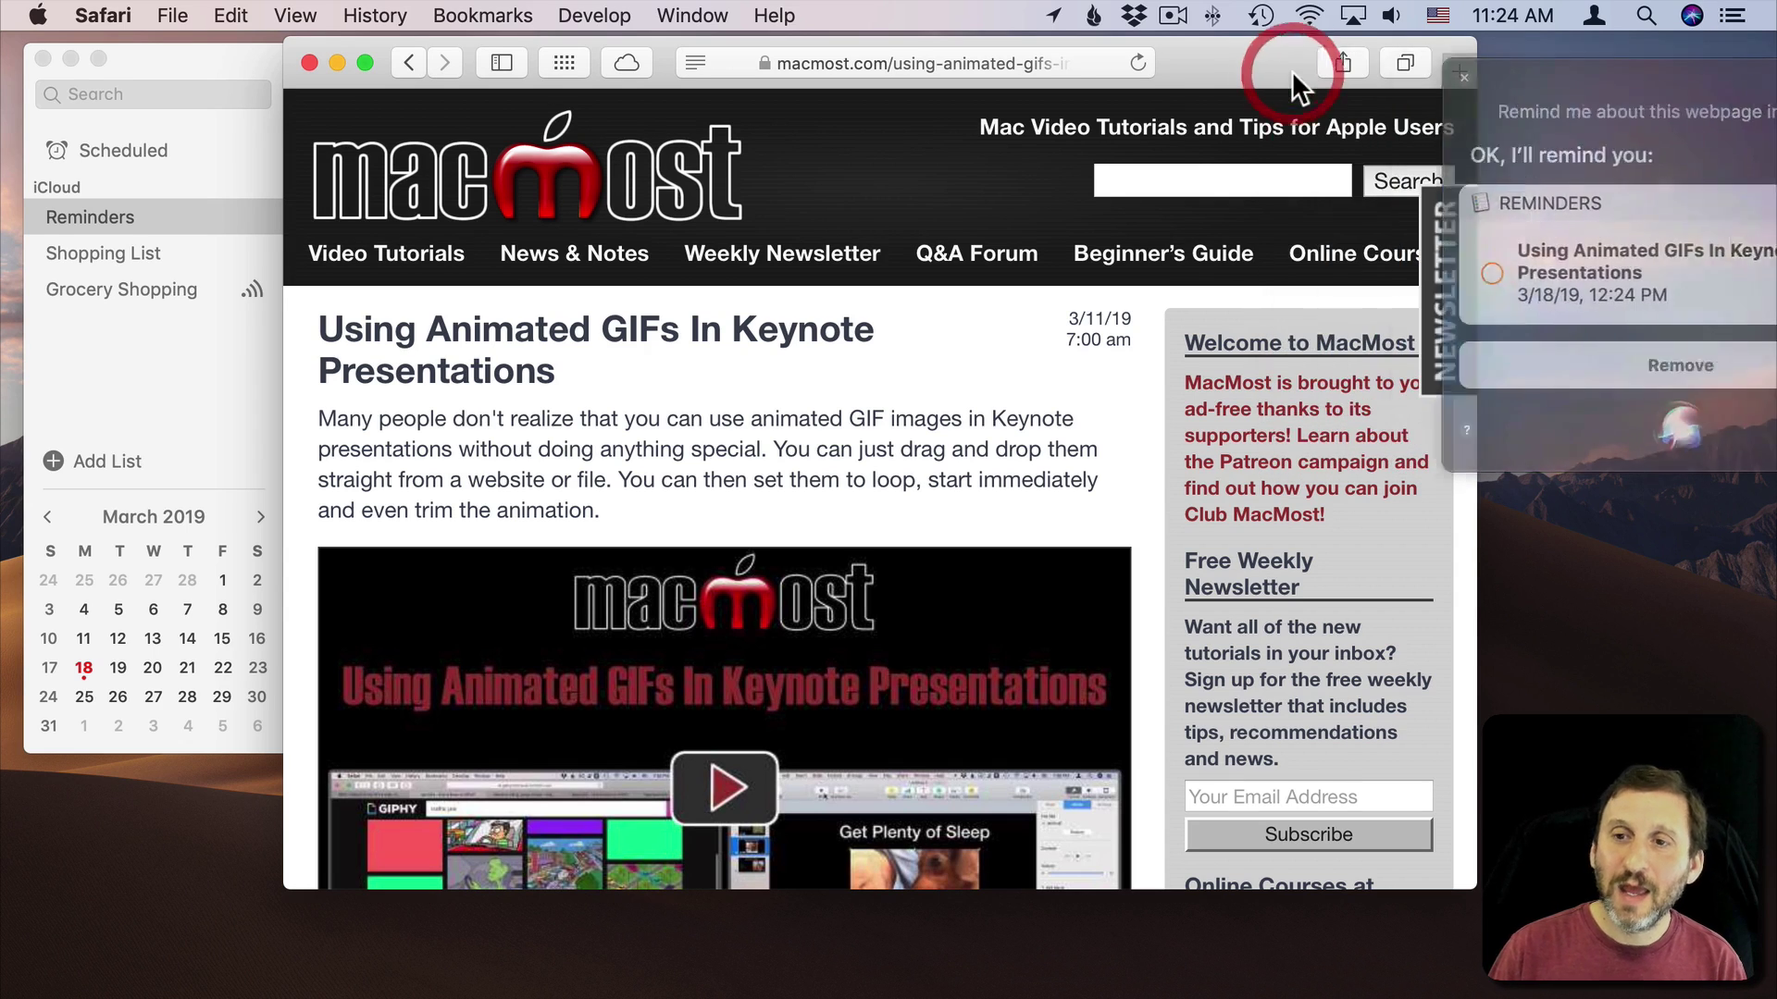
left_click(336, 63)
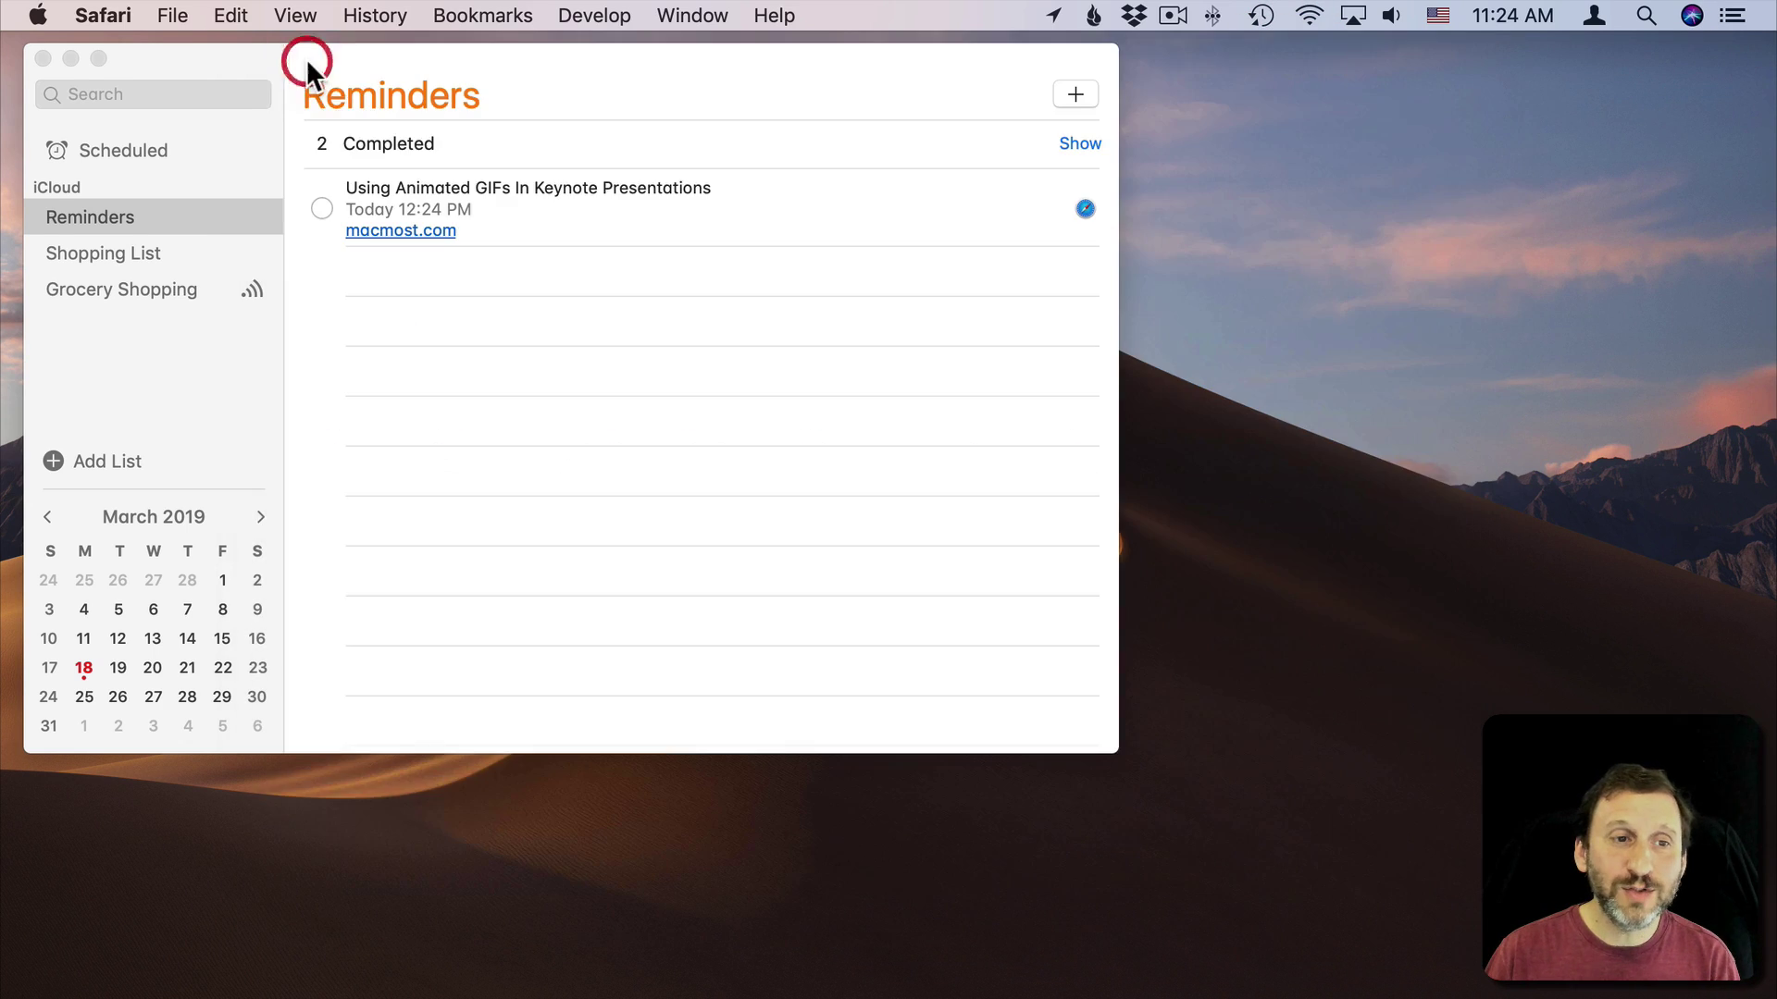
mouse_move(695, 208)
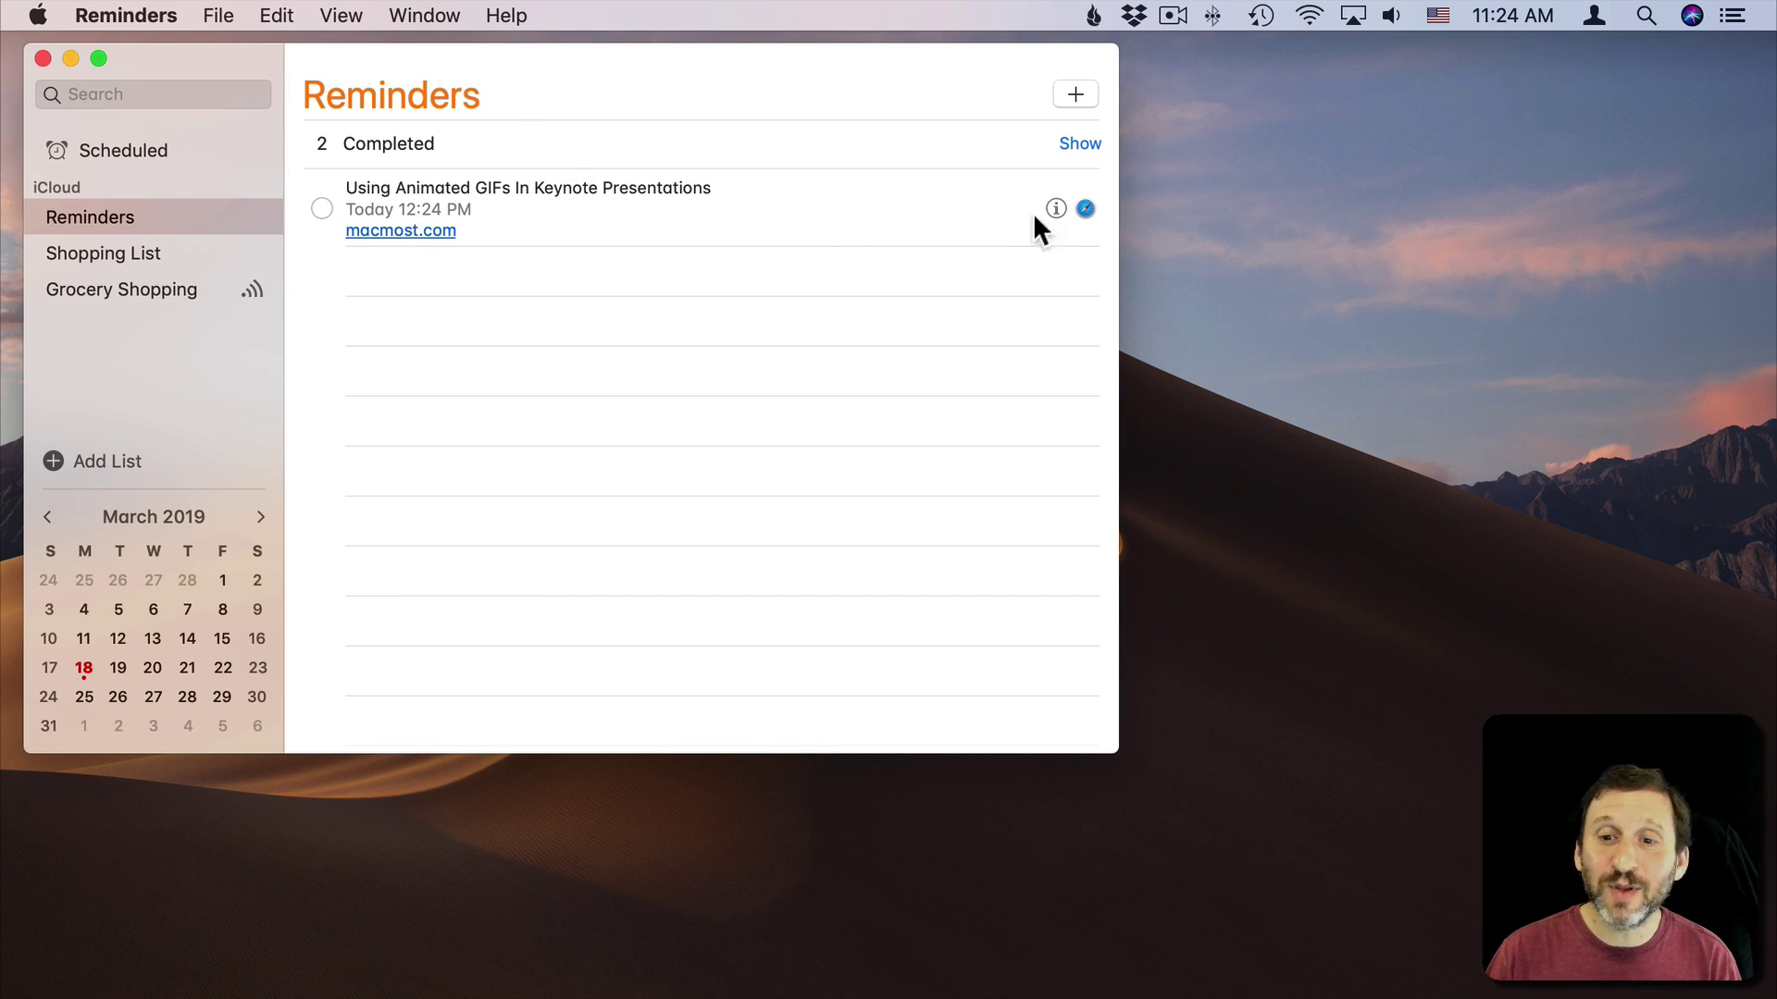
left_click(1084, 208)
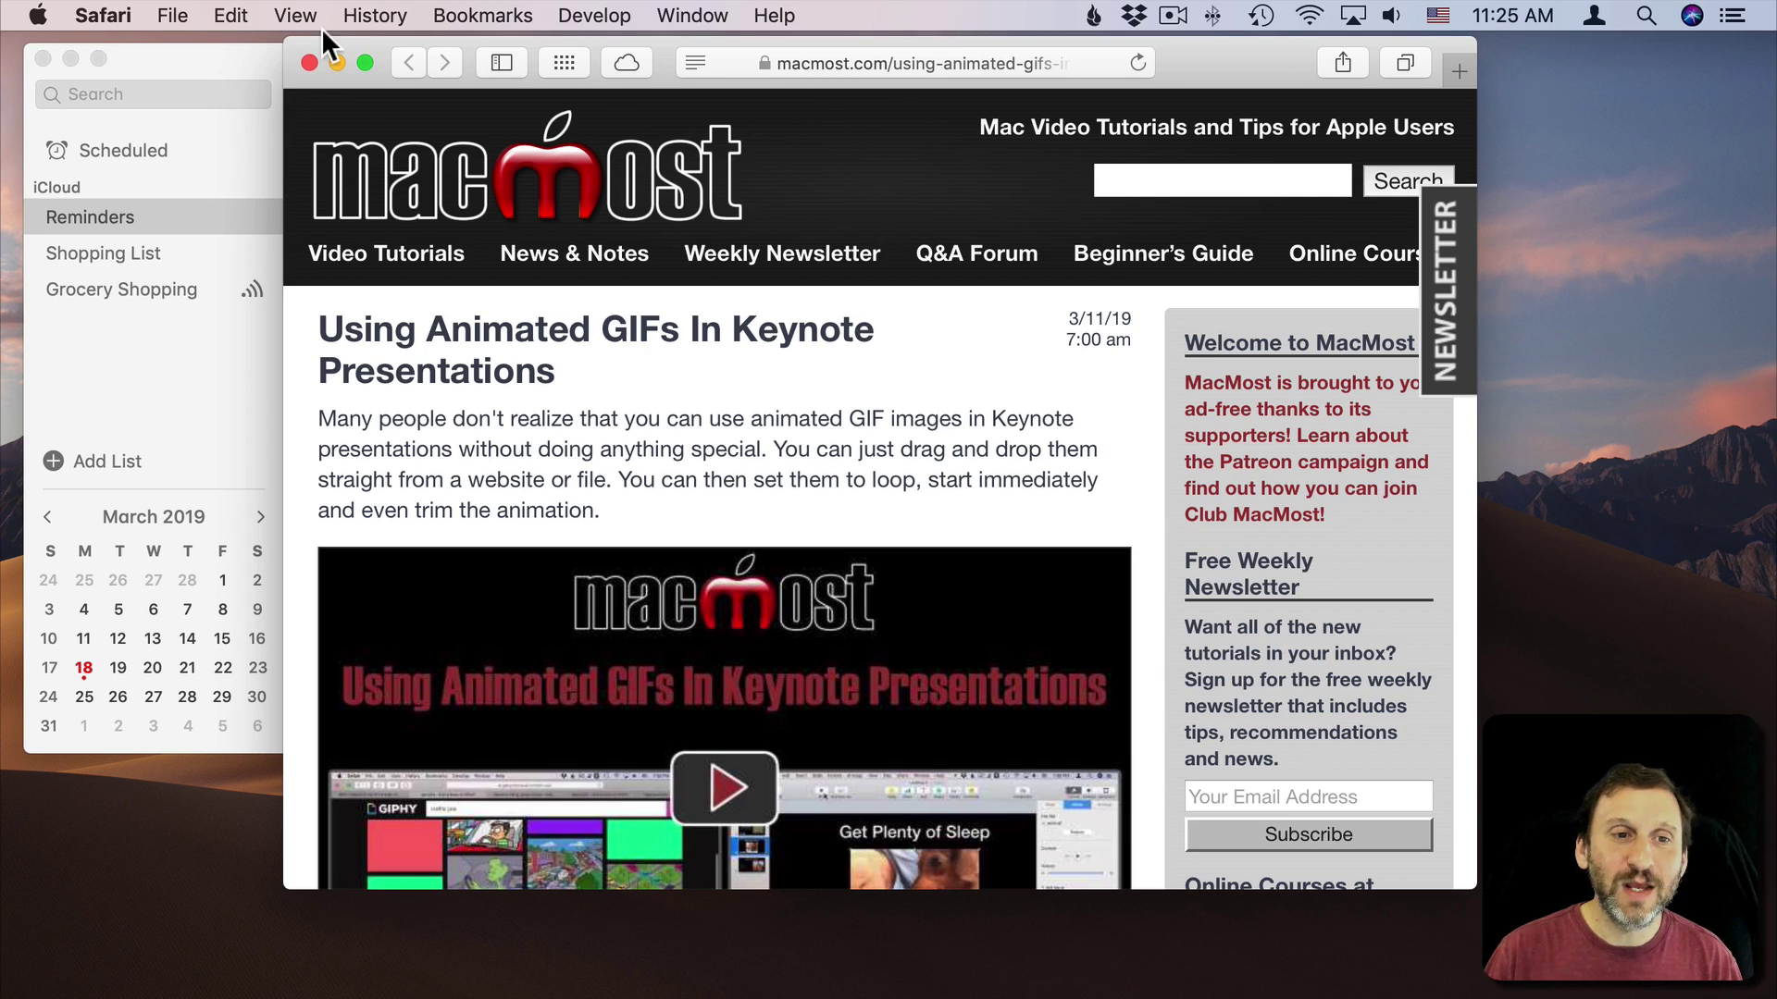
Find Madison Square Garden in Maps and ask Siri for a one-hour reminder about it
left_click(312, 63)
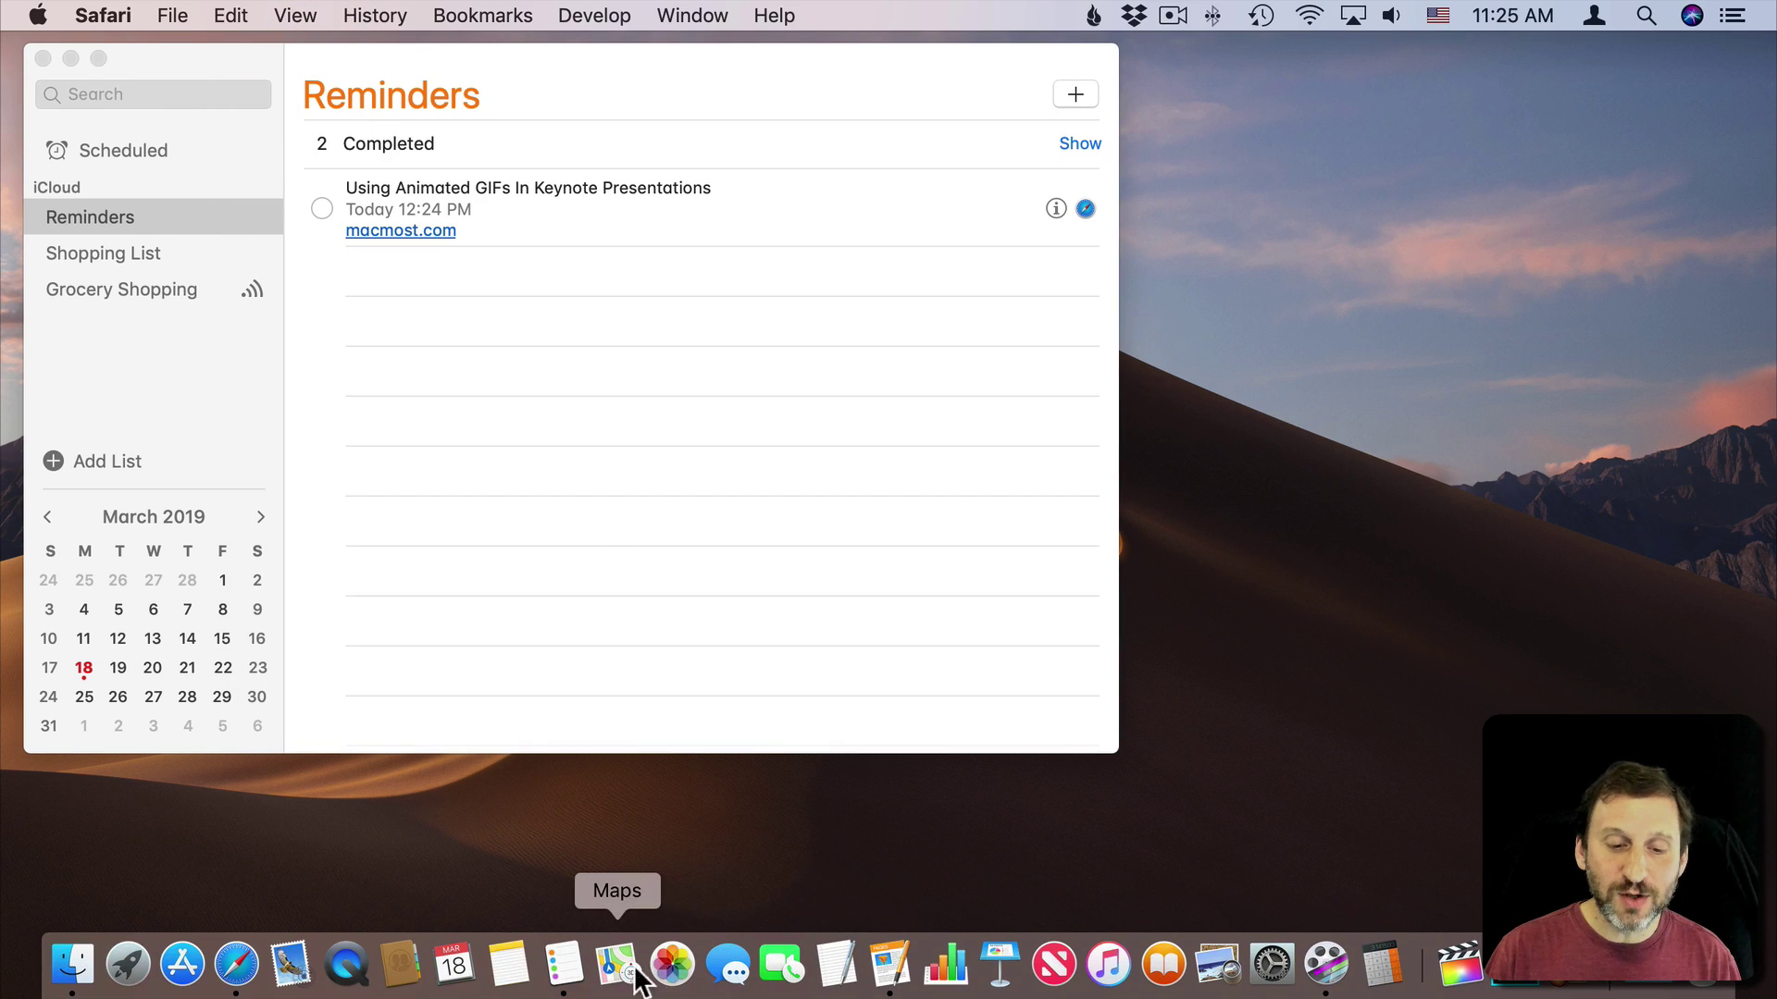
left_click(618, 970)
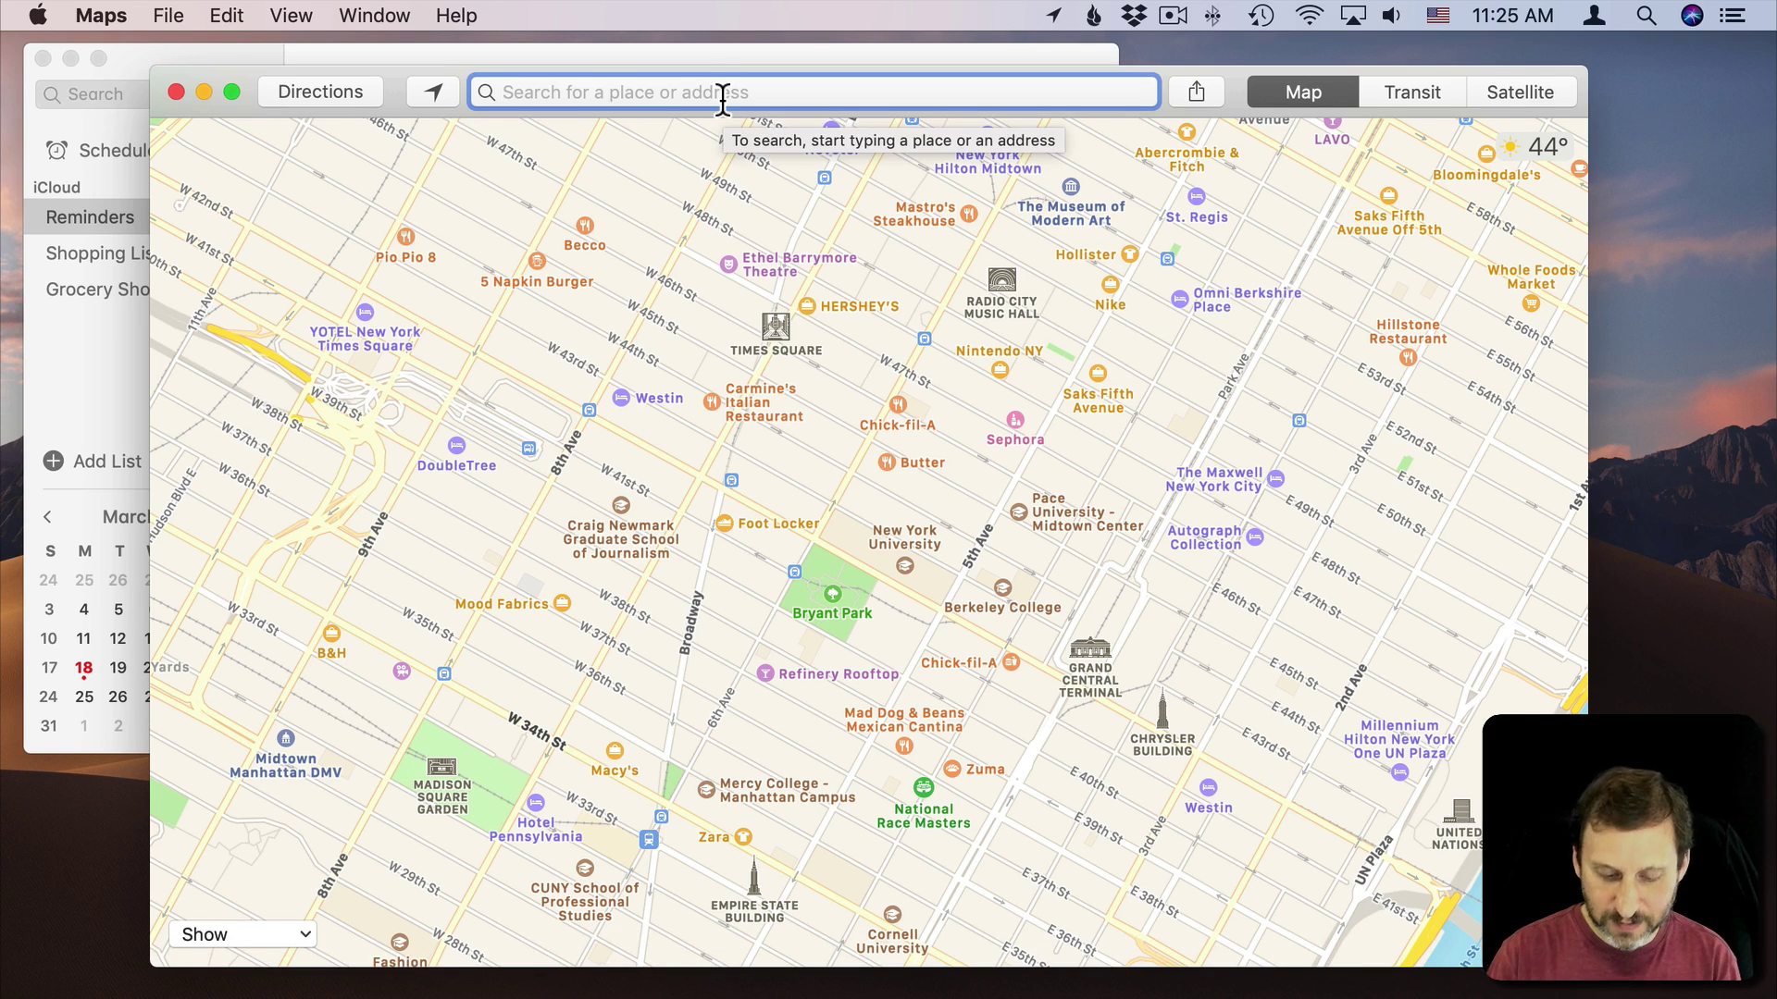
type("madiso")
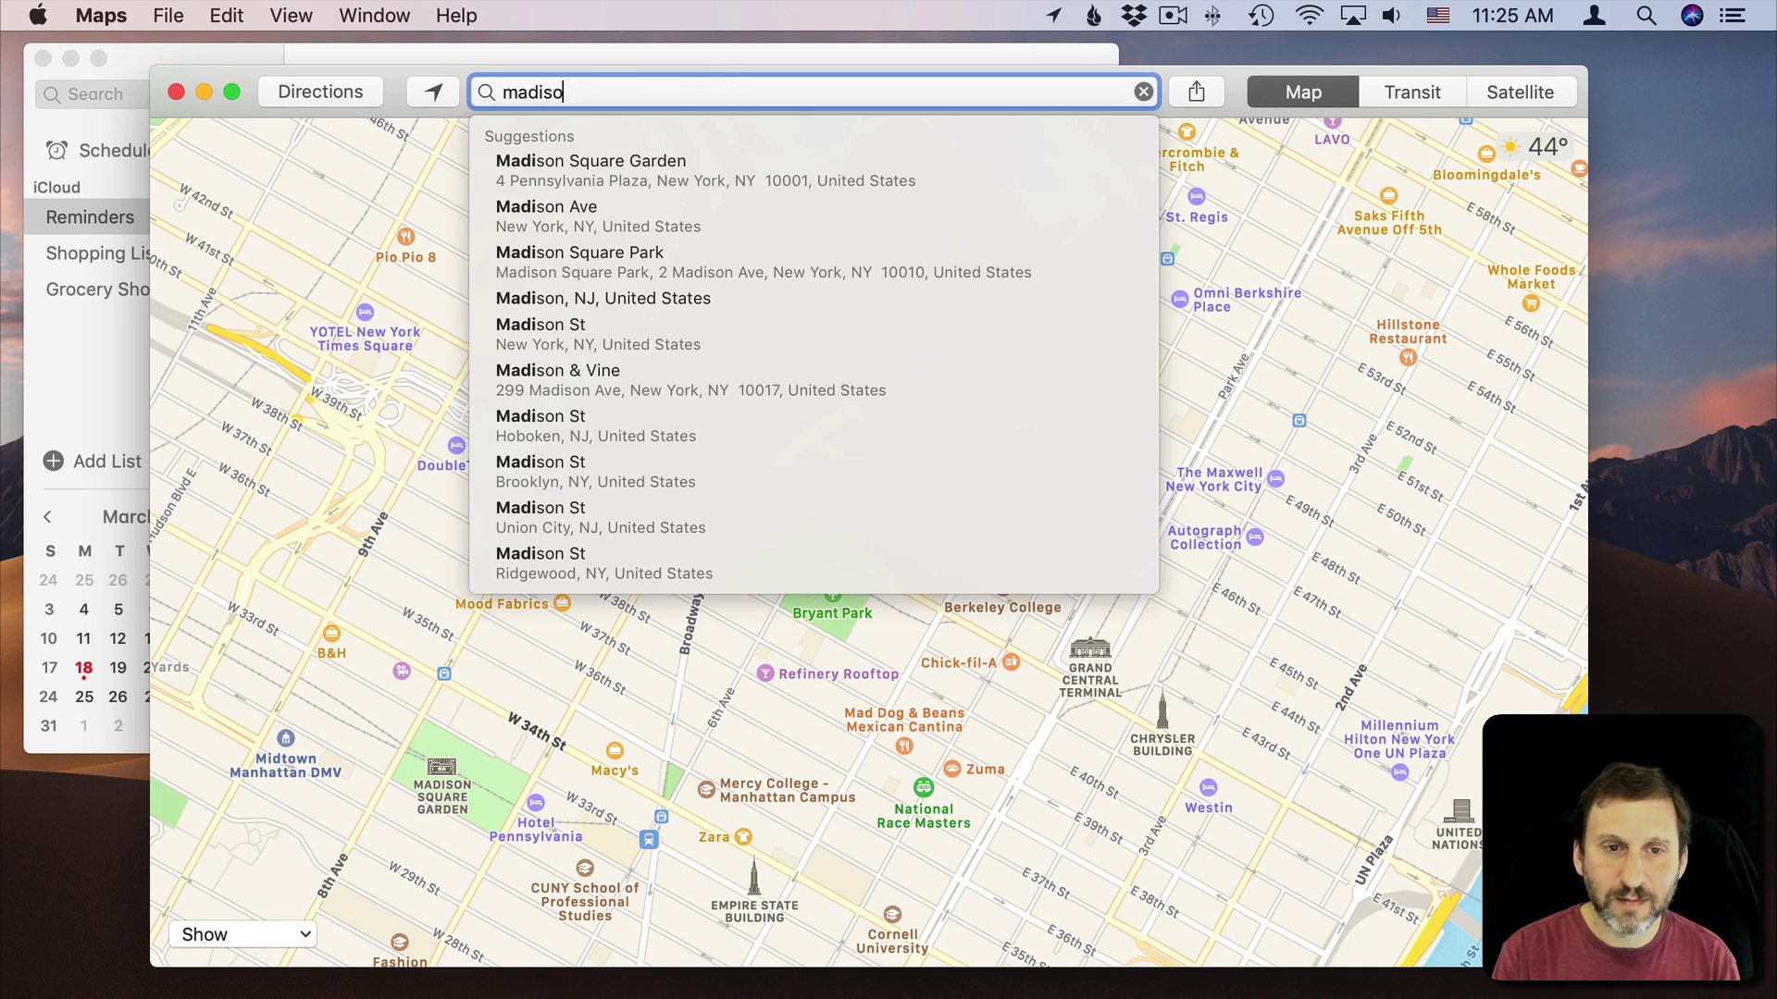
type("n")
key("Return")
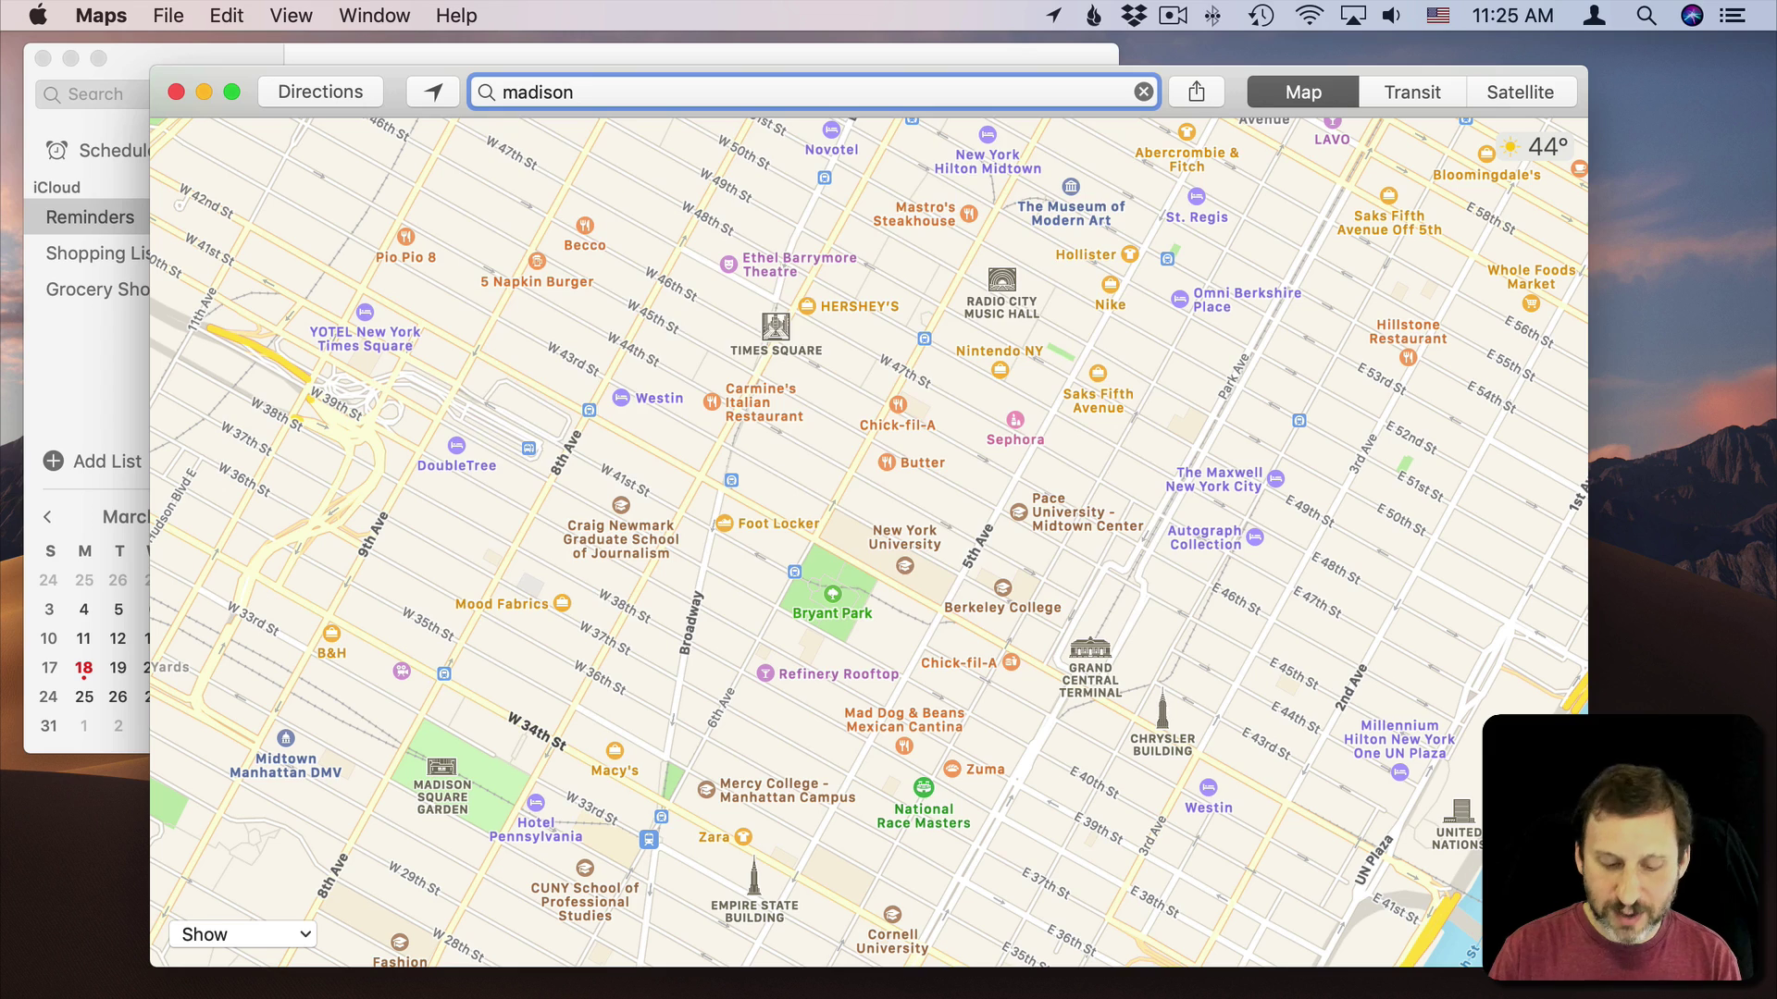
type(" s")
key("Down")
key("Return")
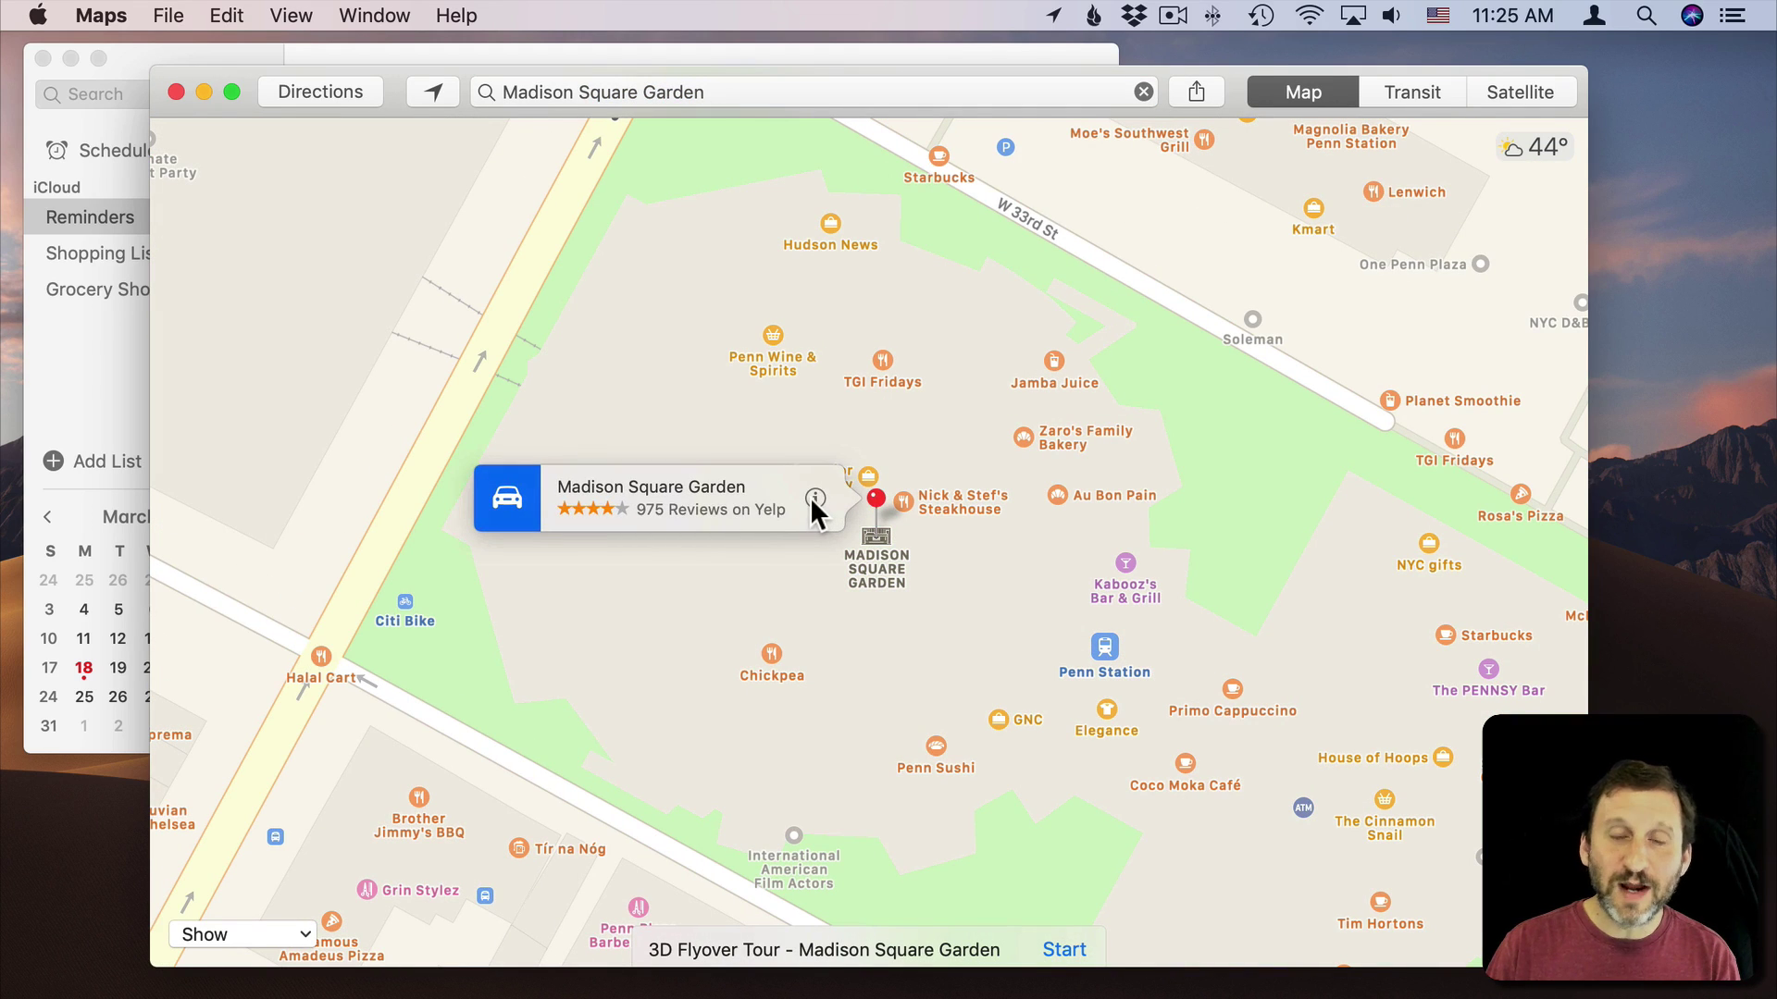
left_click(814, 501)
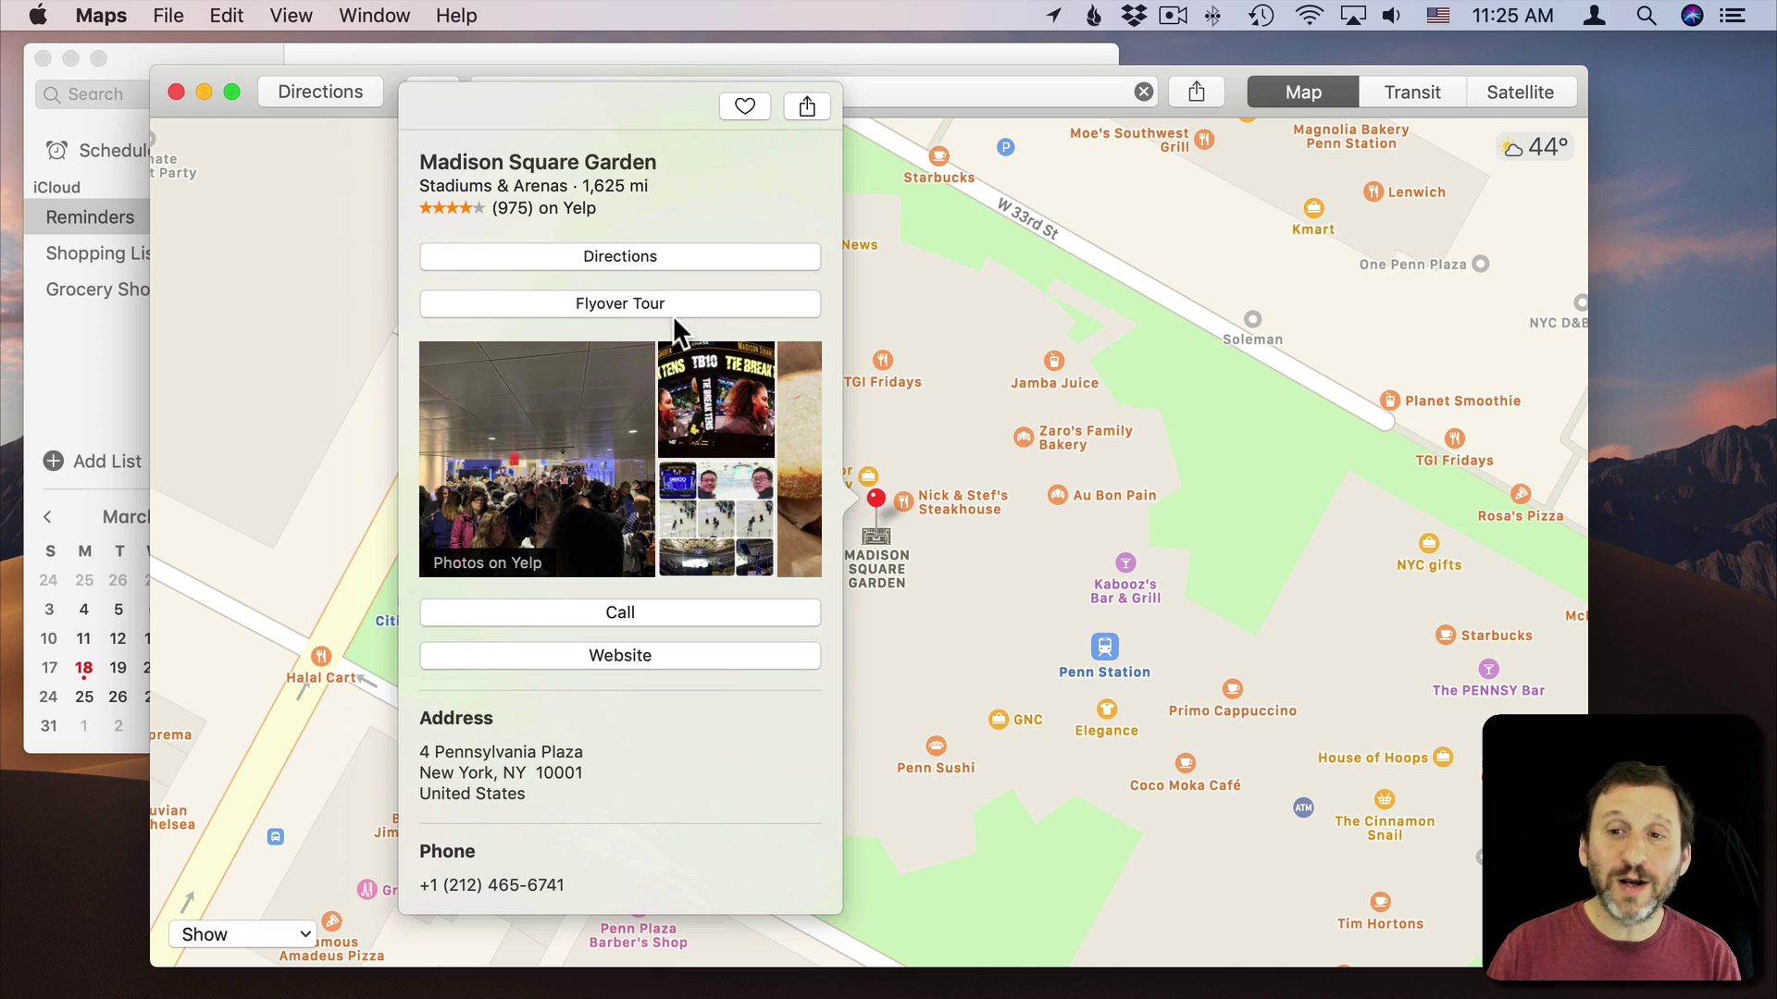
left_click(1691, 16)
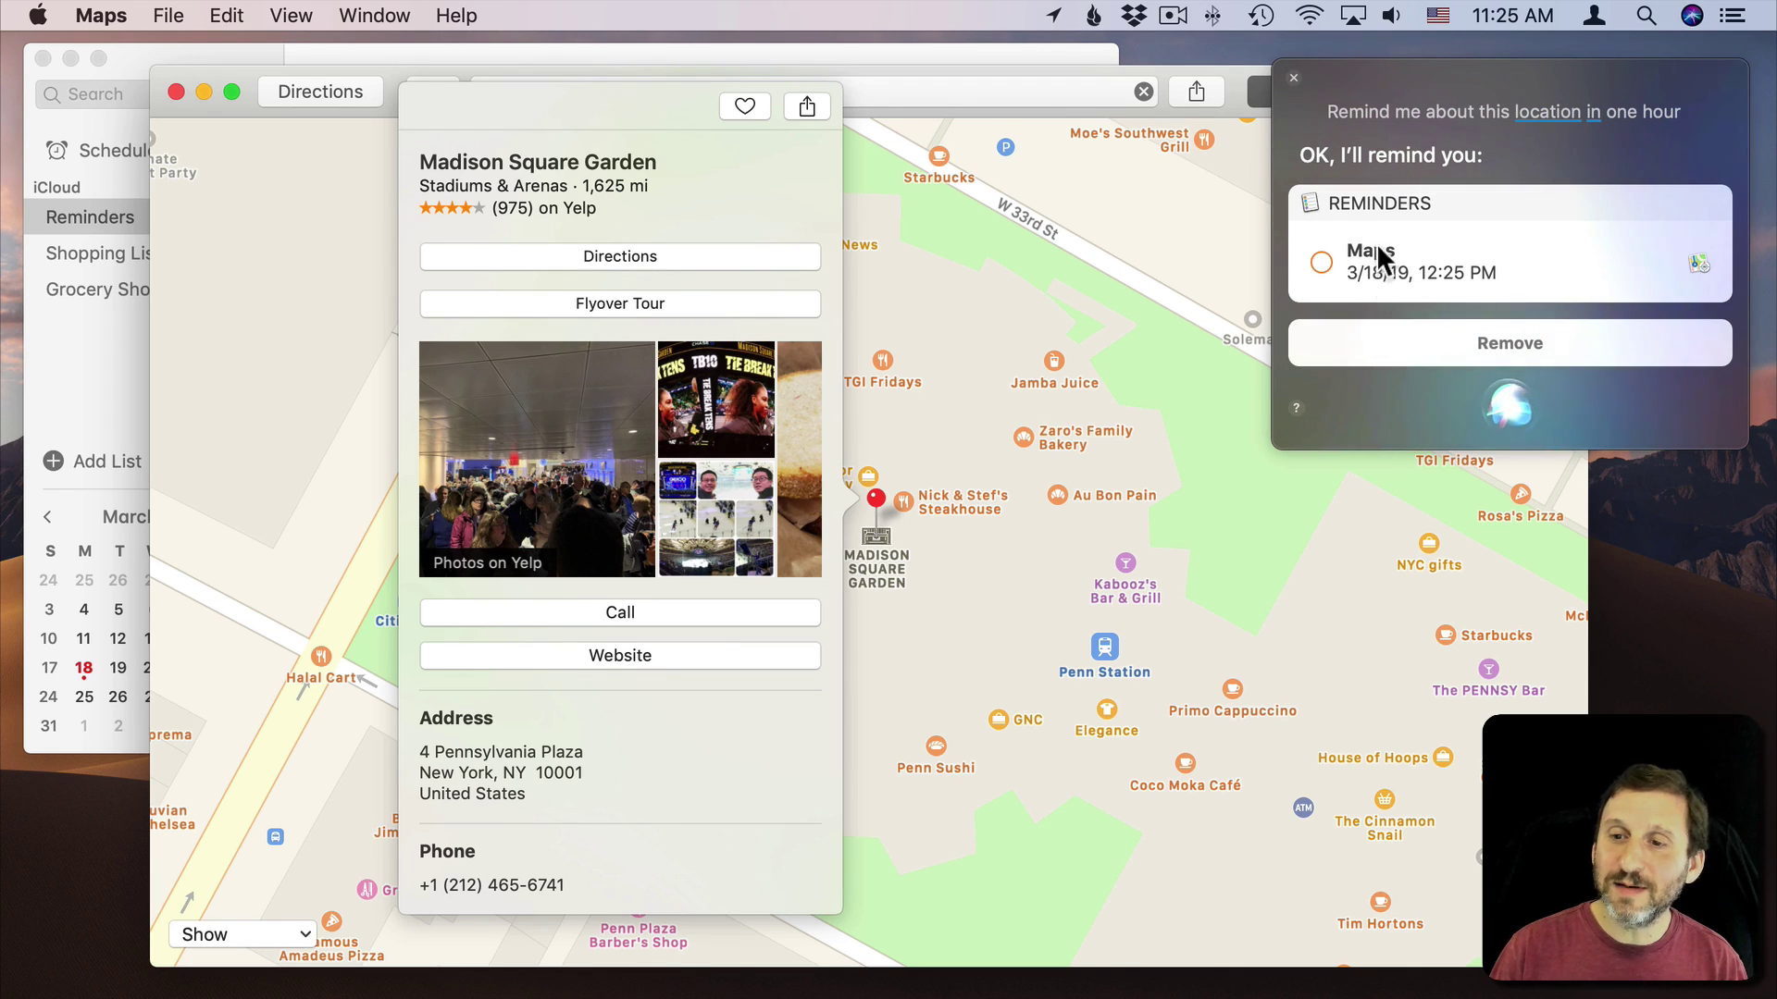
Close the Madison Square Garden map, then reopen it from the Maps reminder's link
left_click(926, 244)
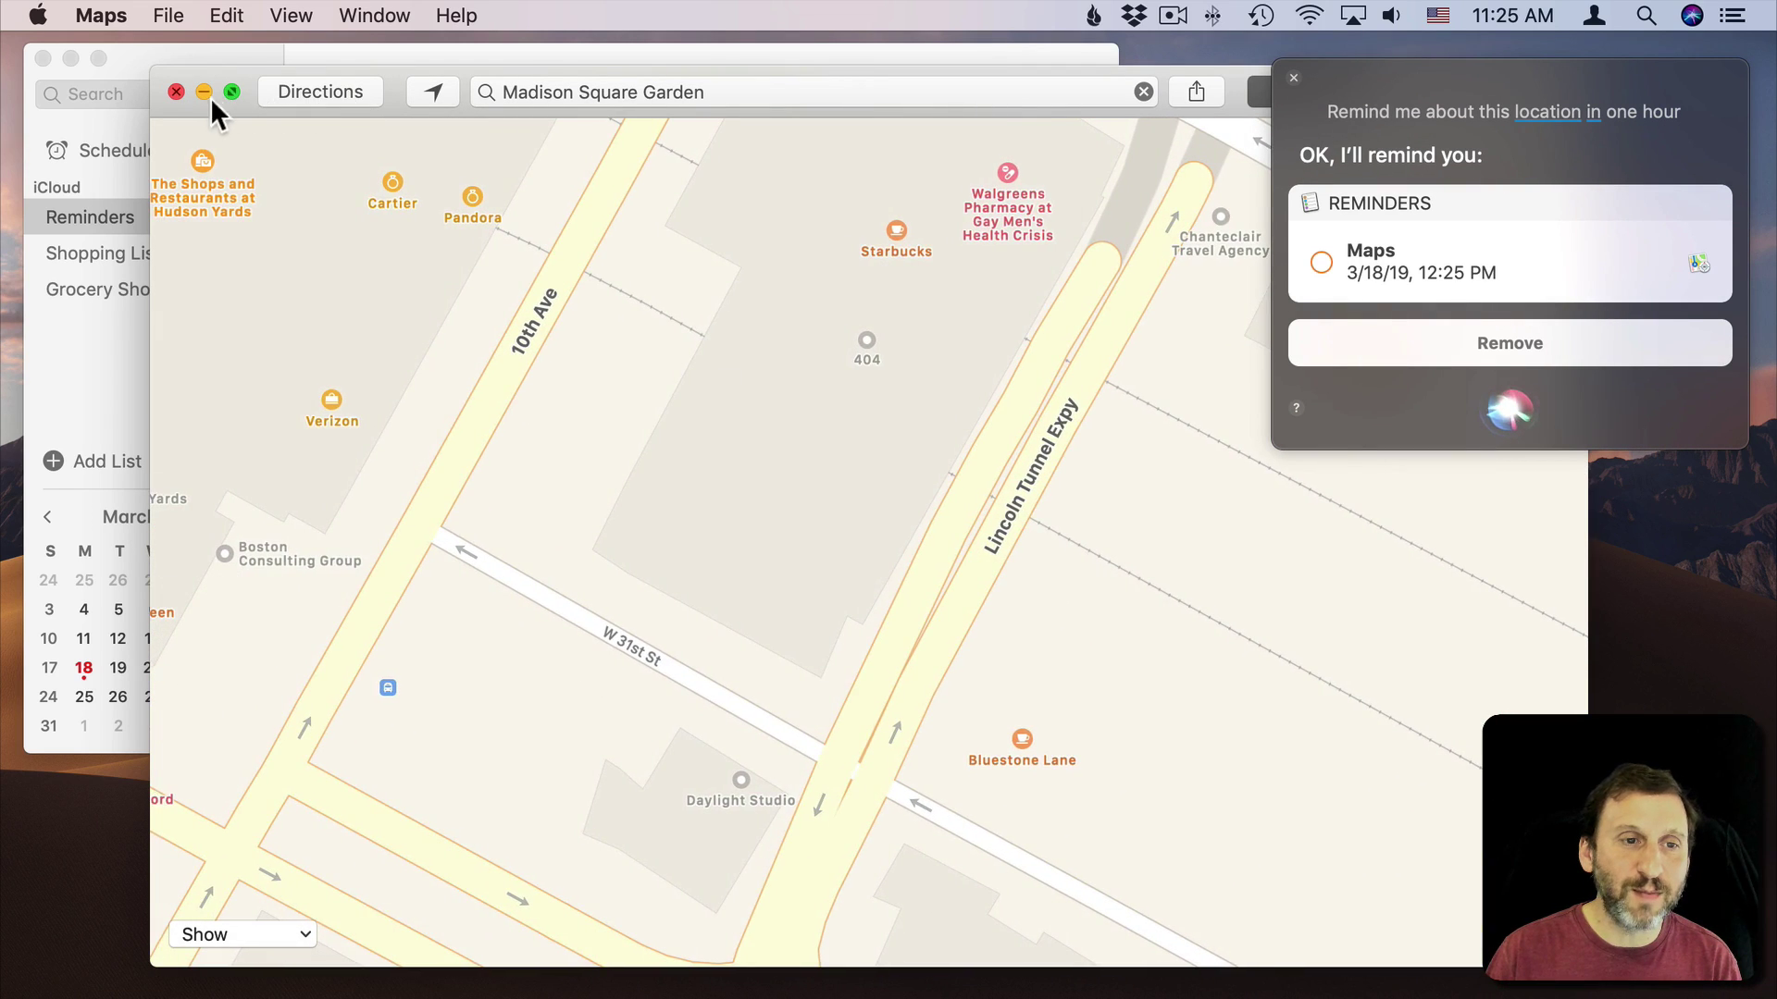
left_click(177, 92)
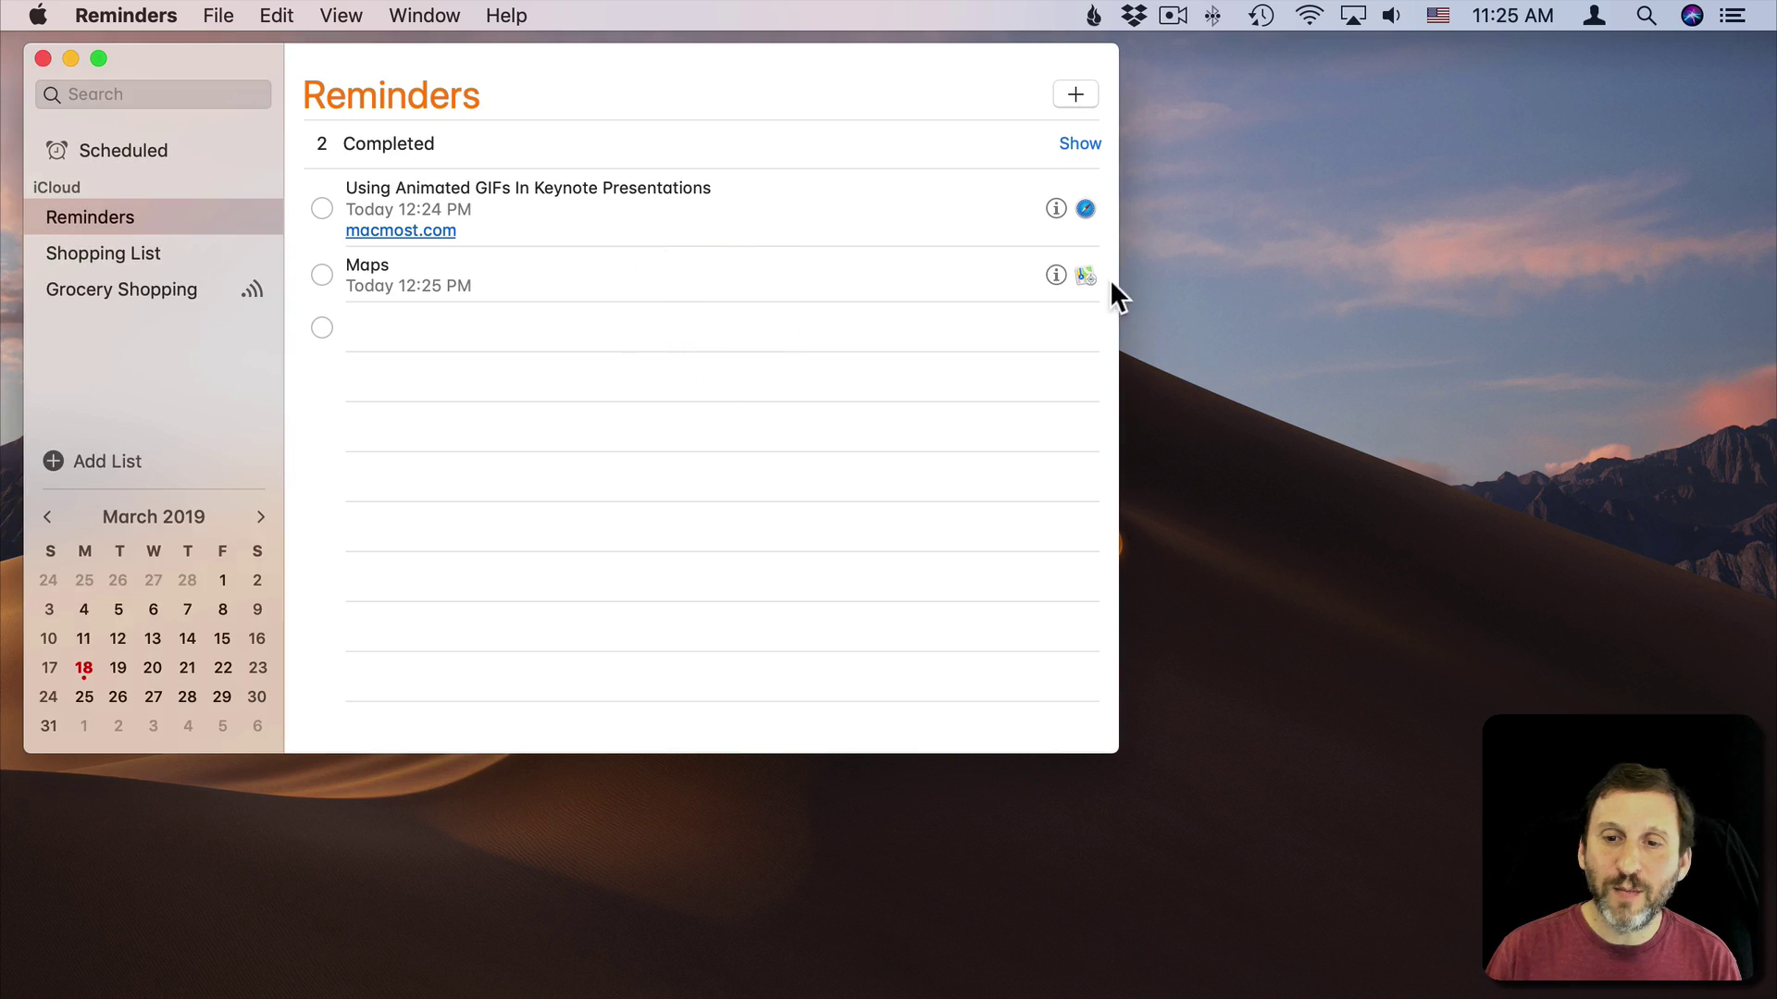
left_click(1085, 275)
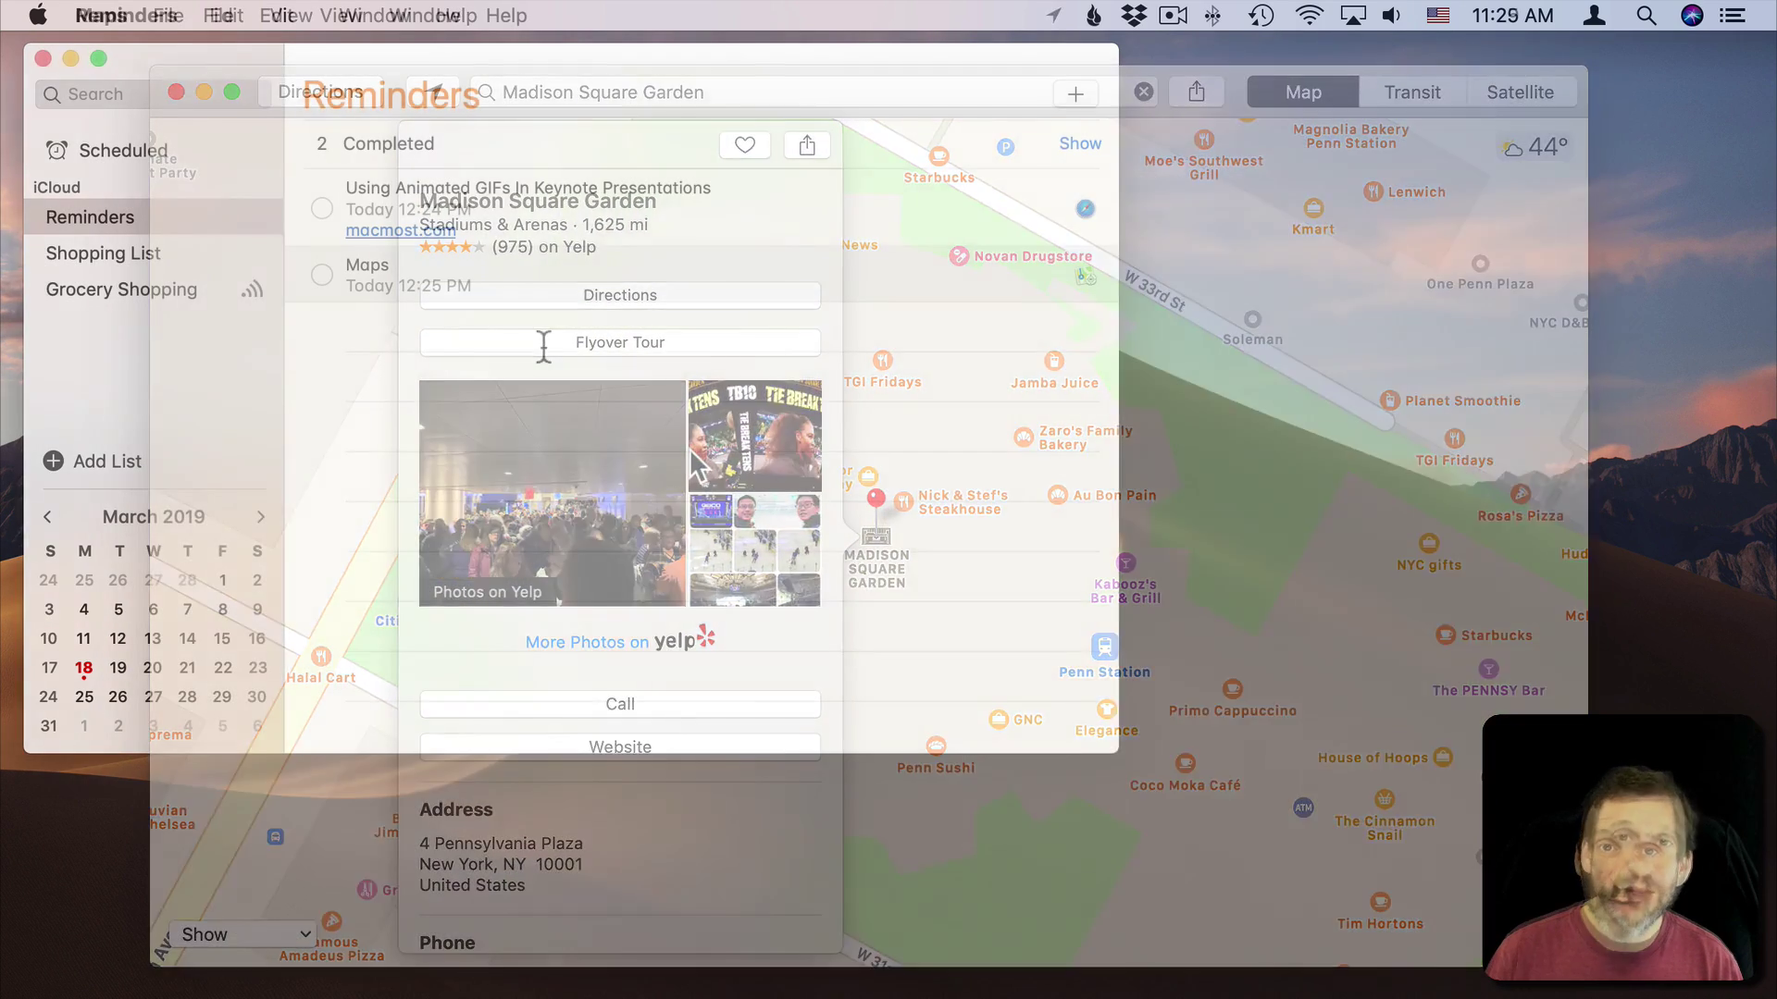
mouse_move(401, 963)
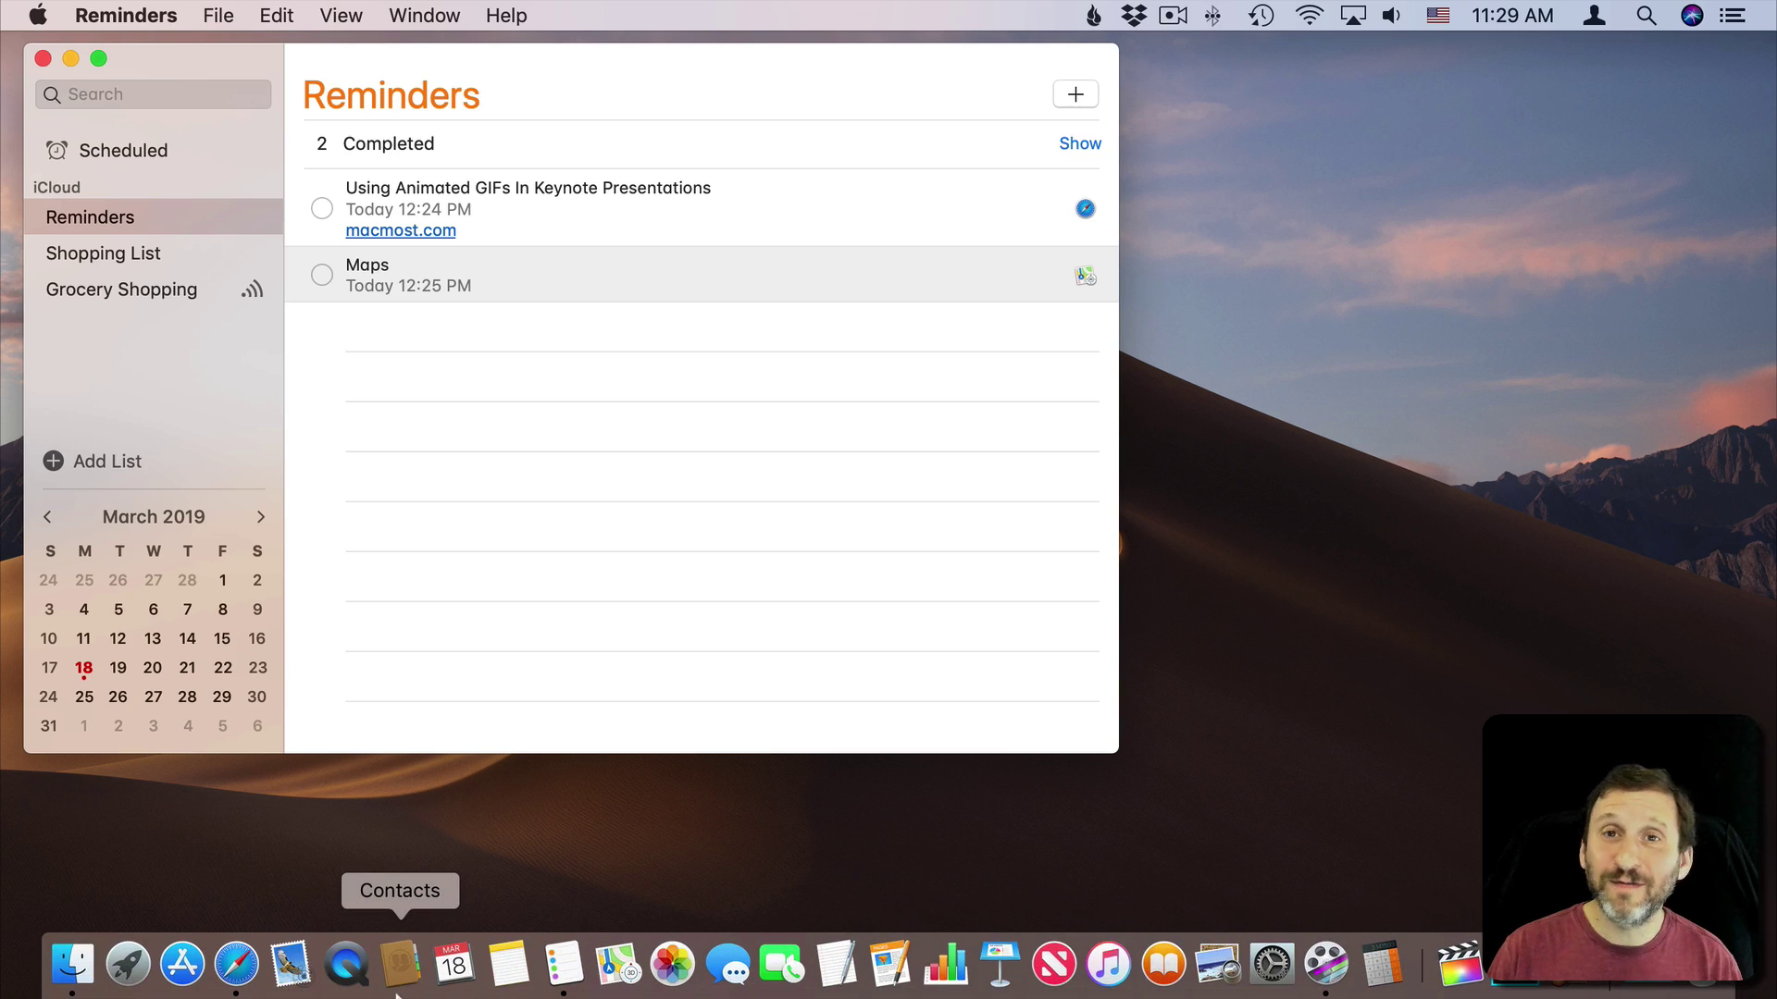
Add a one-hour Siri reminder for Projects' Thoughts on the current project.rtf, then close the Projects window
left_click(68, 974)
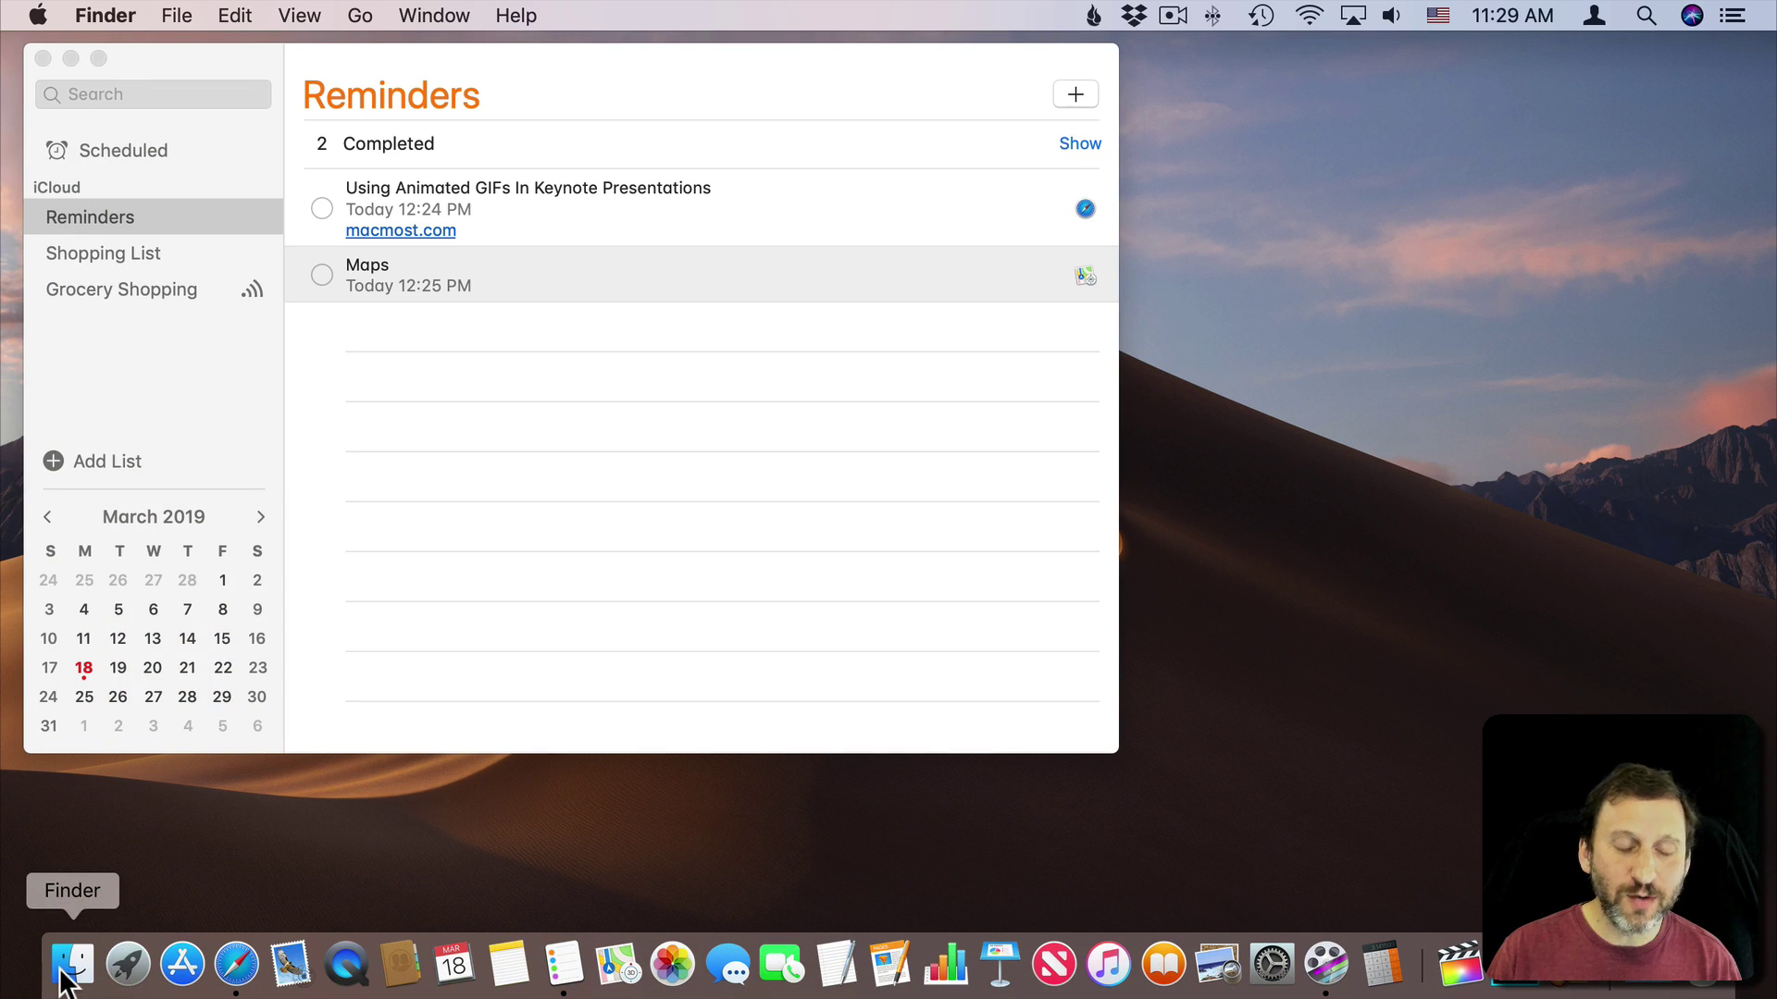
key("super+n")
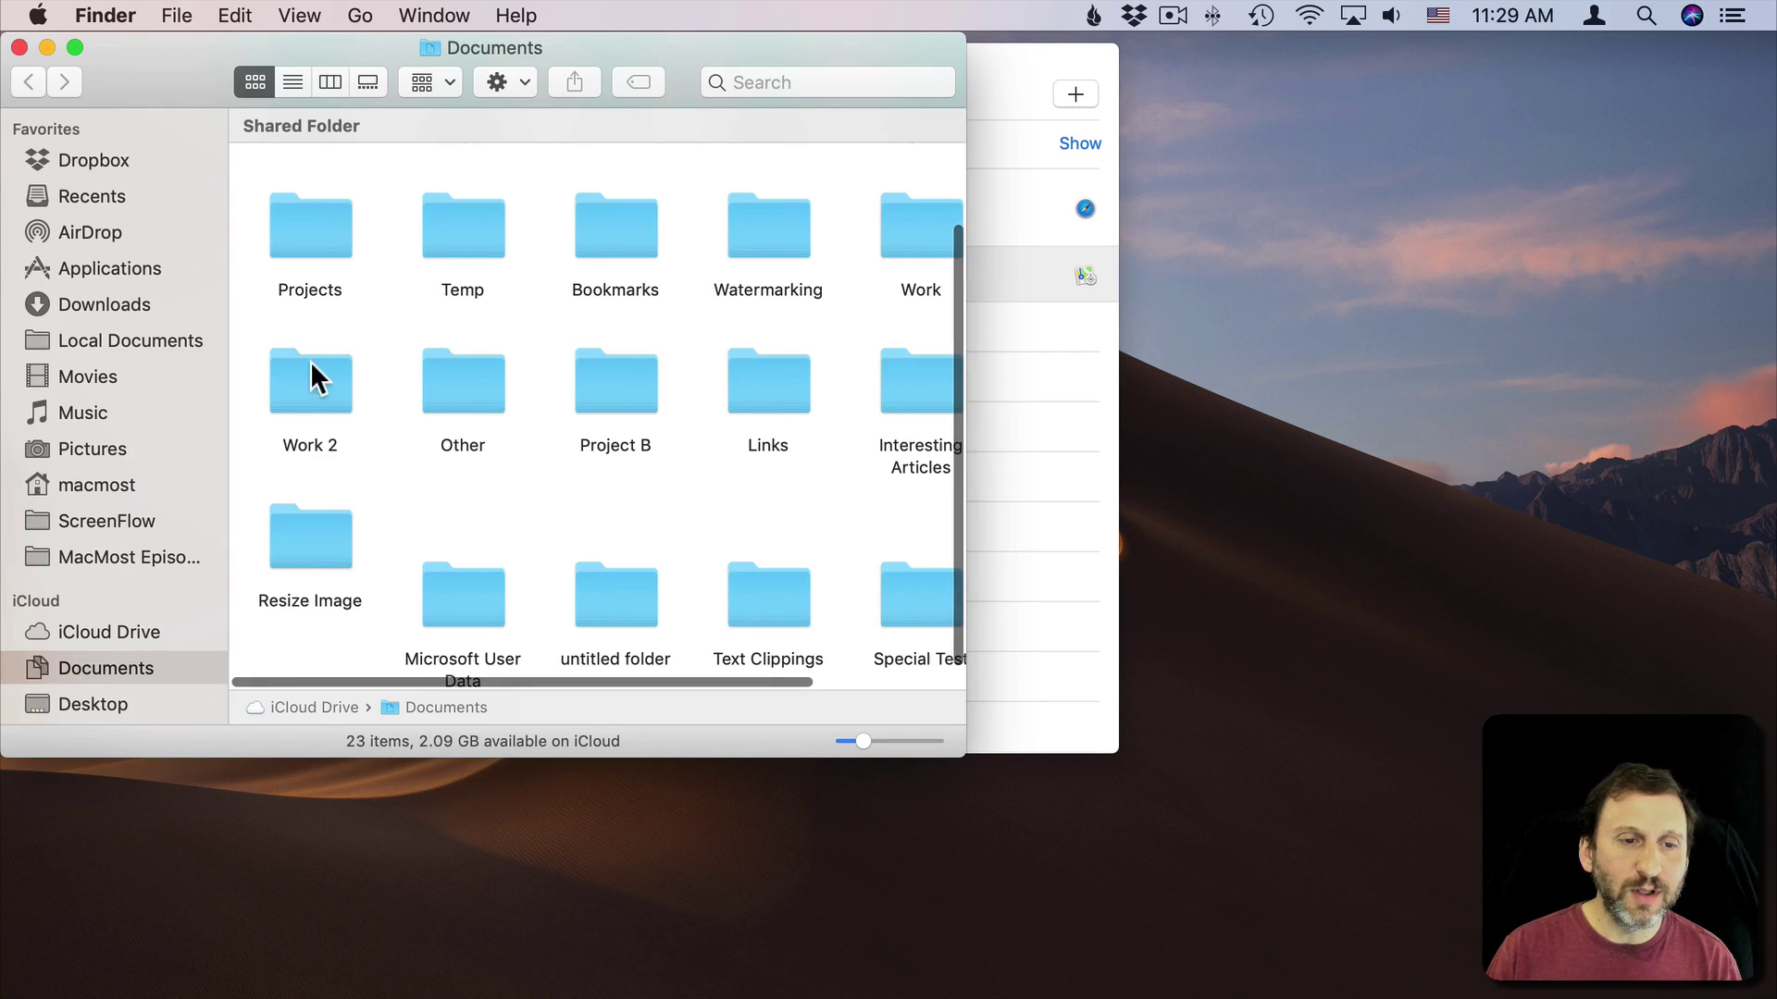
double_click(310, 215)
left_click(529, 364)
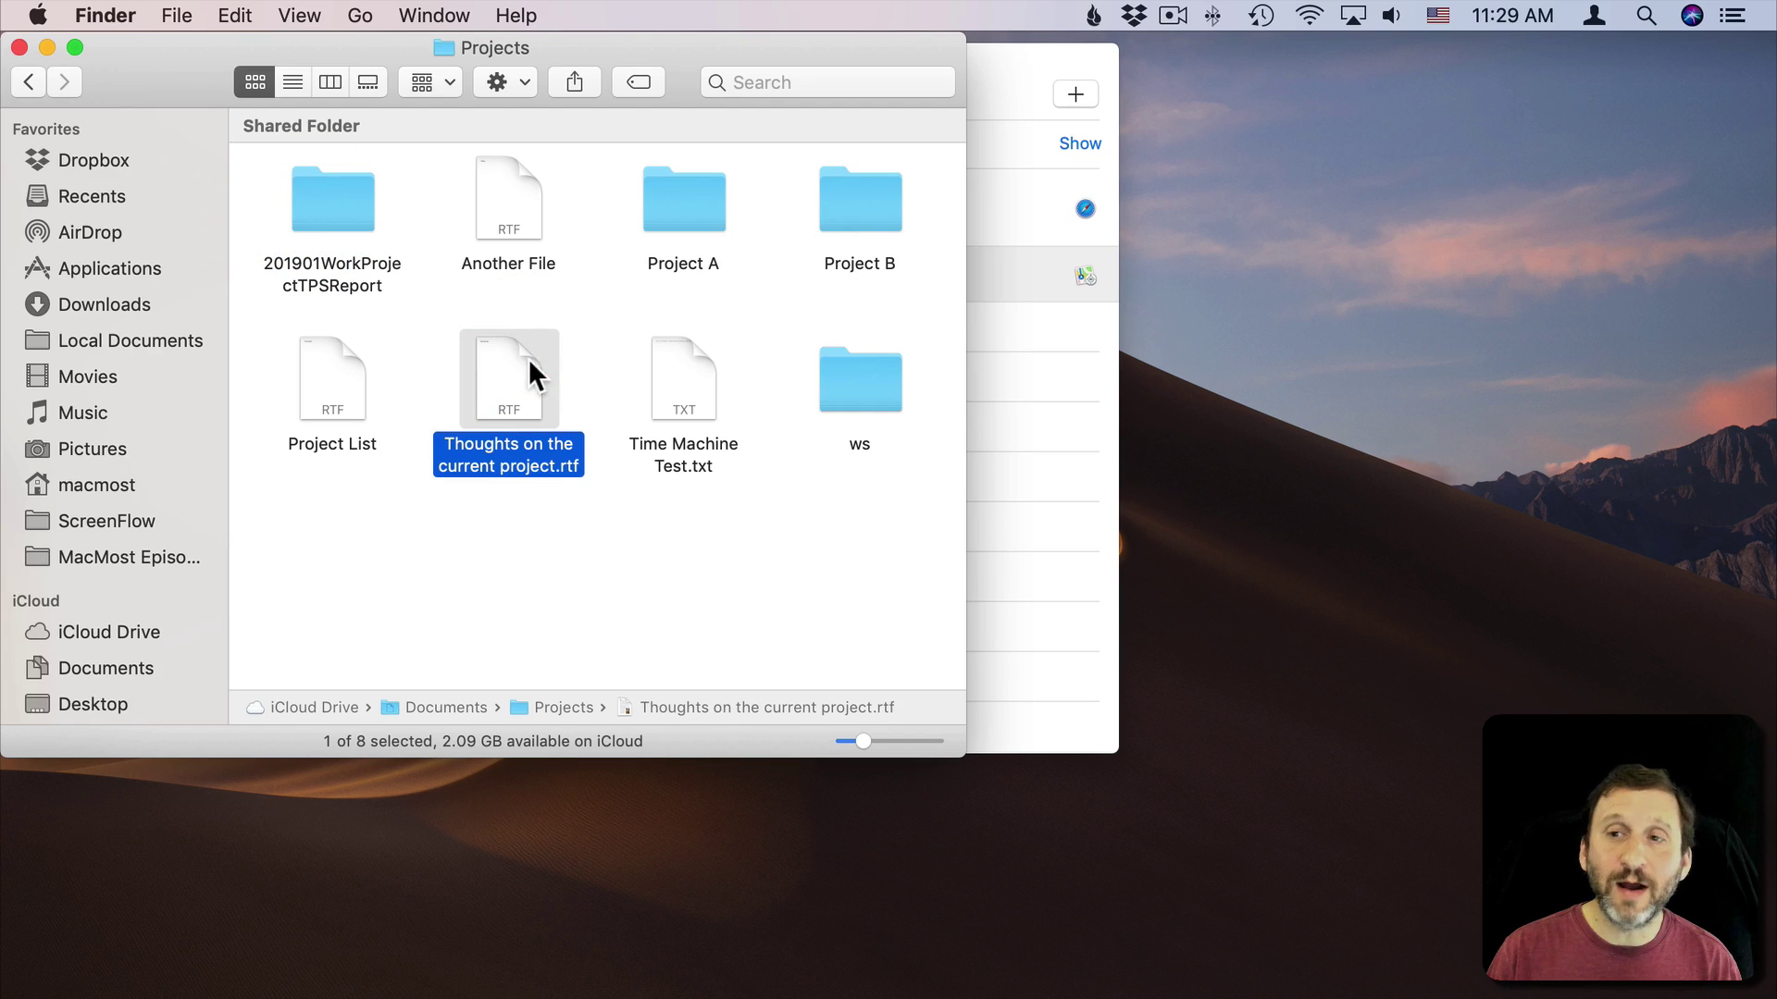
left_click(1692, 15)
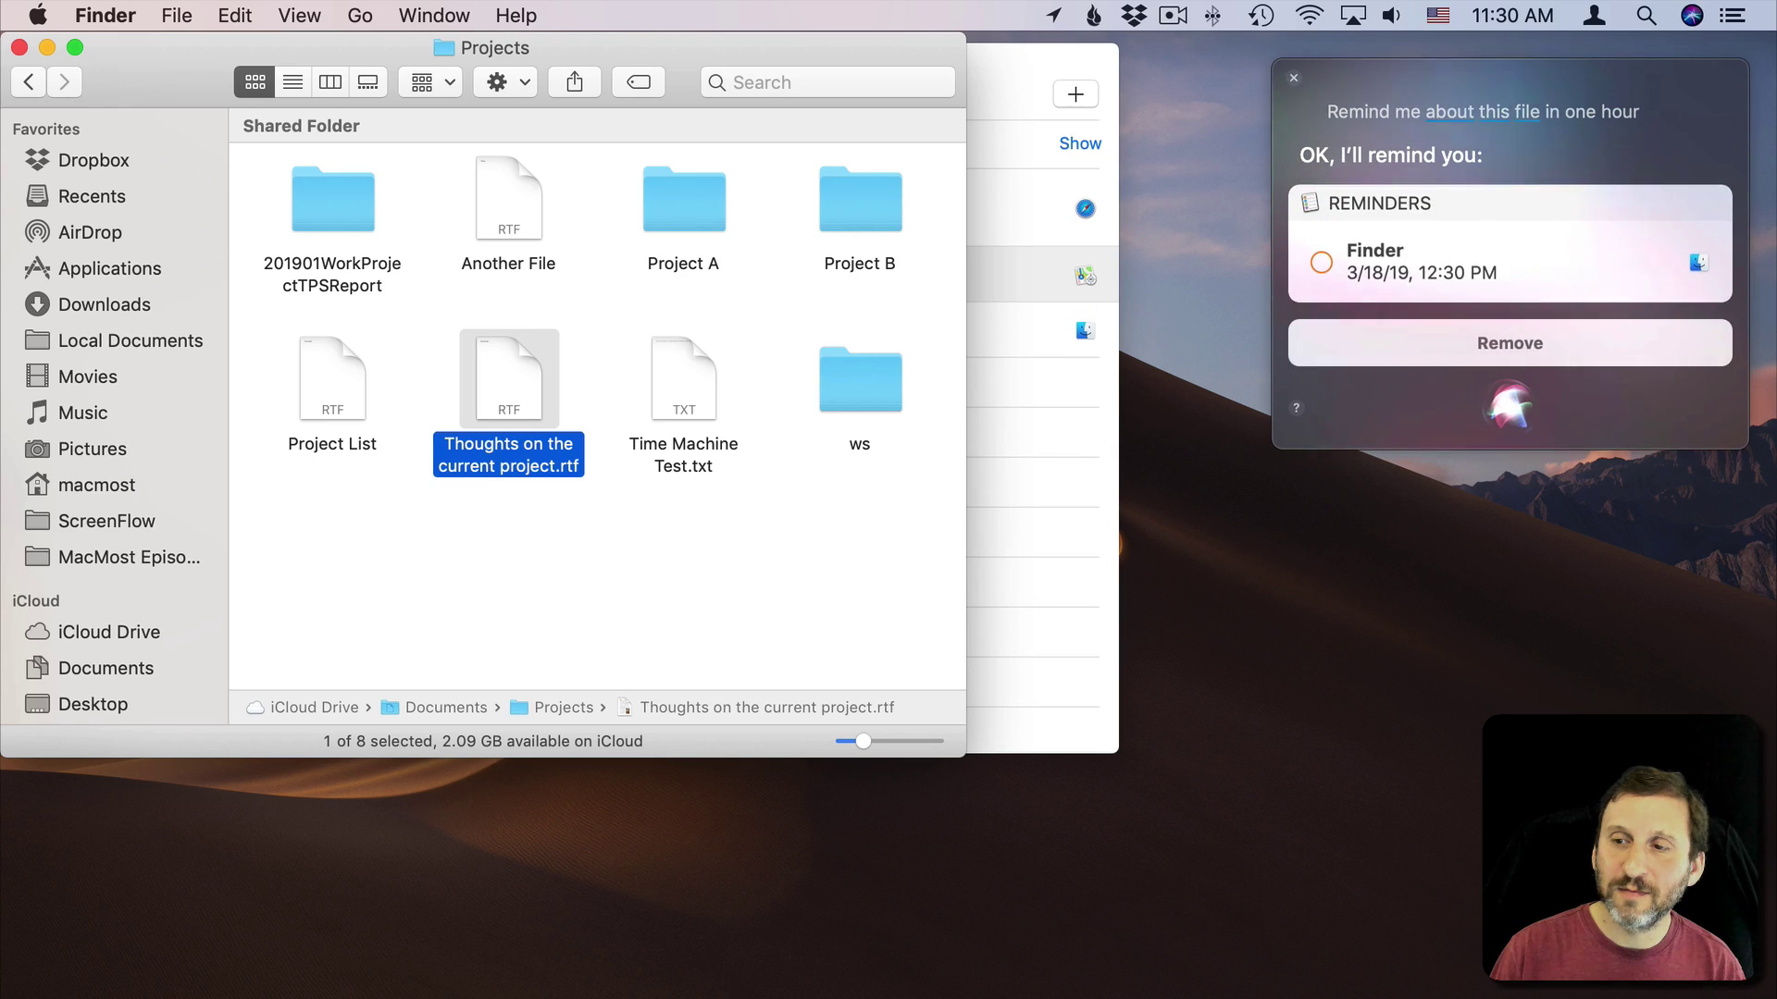
left_click(1293, 80)
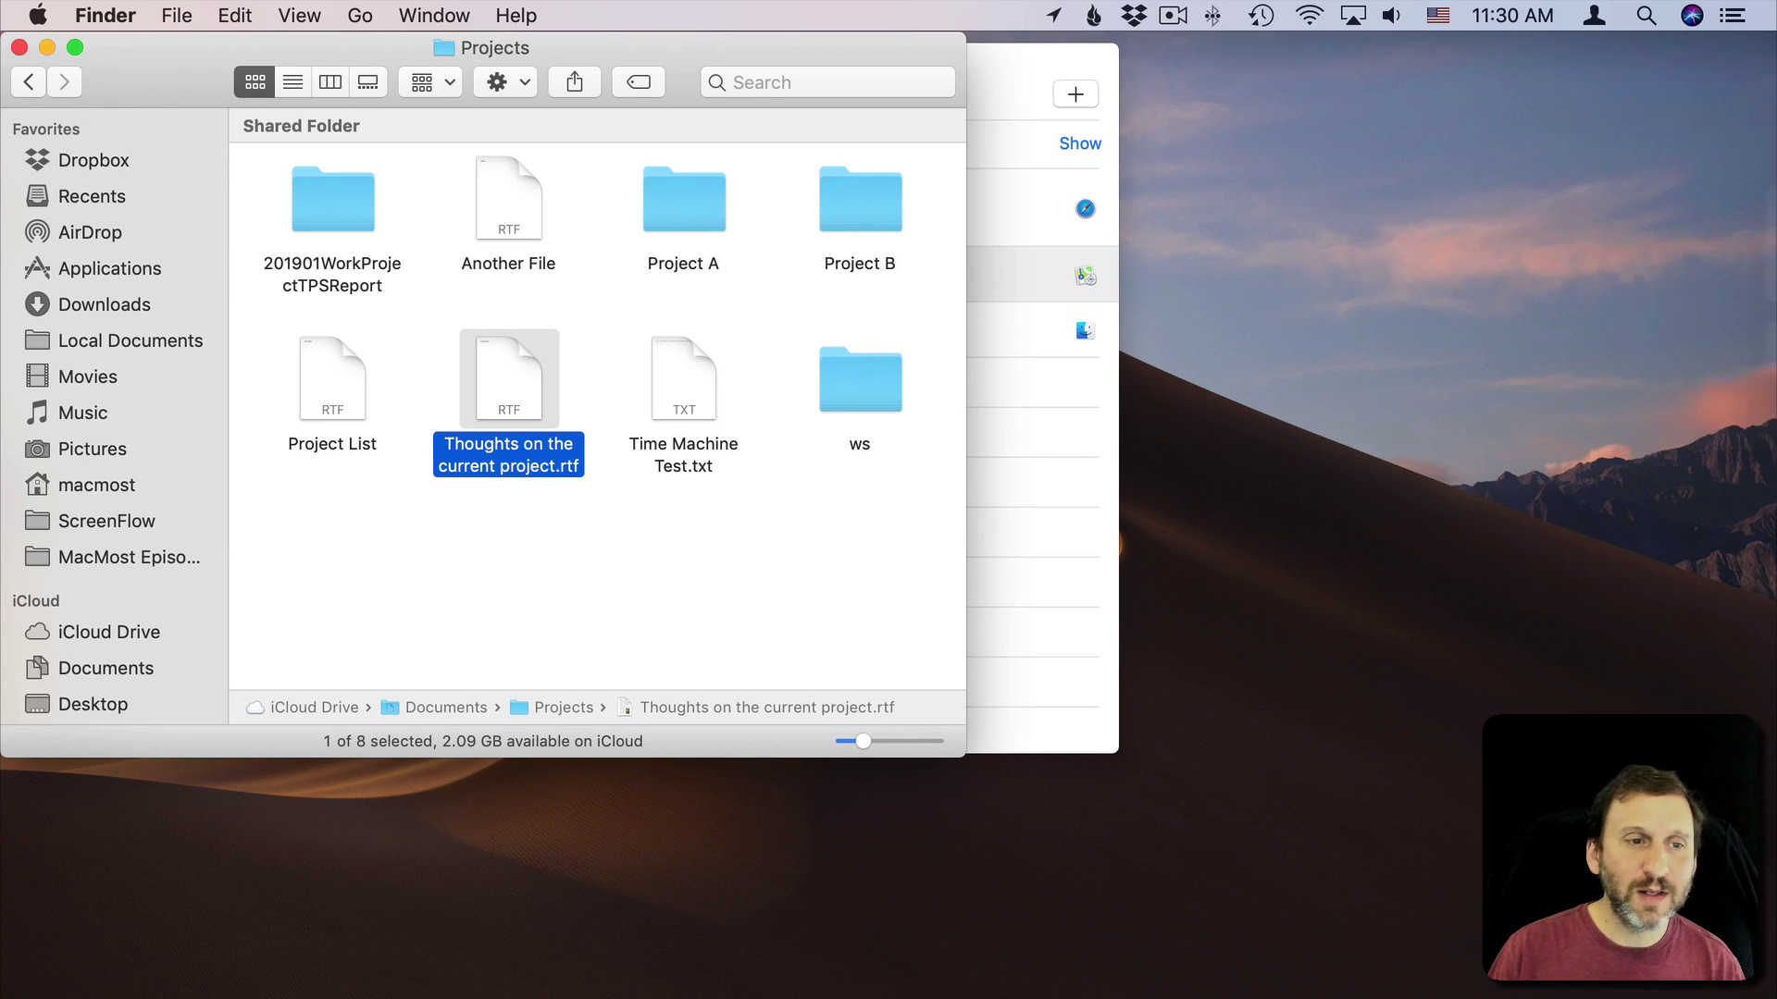
left_click(20, 47)
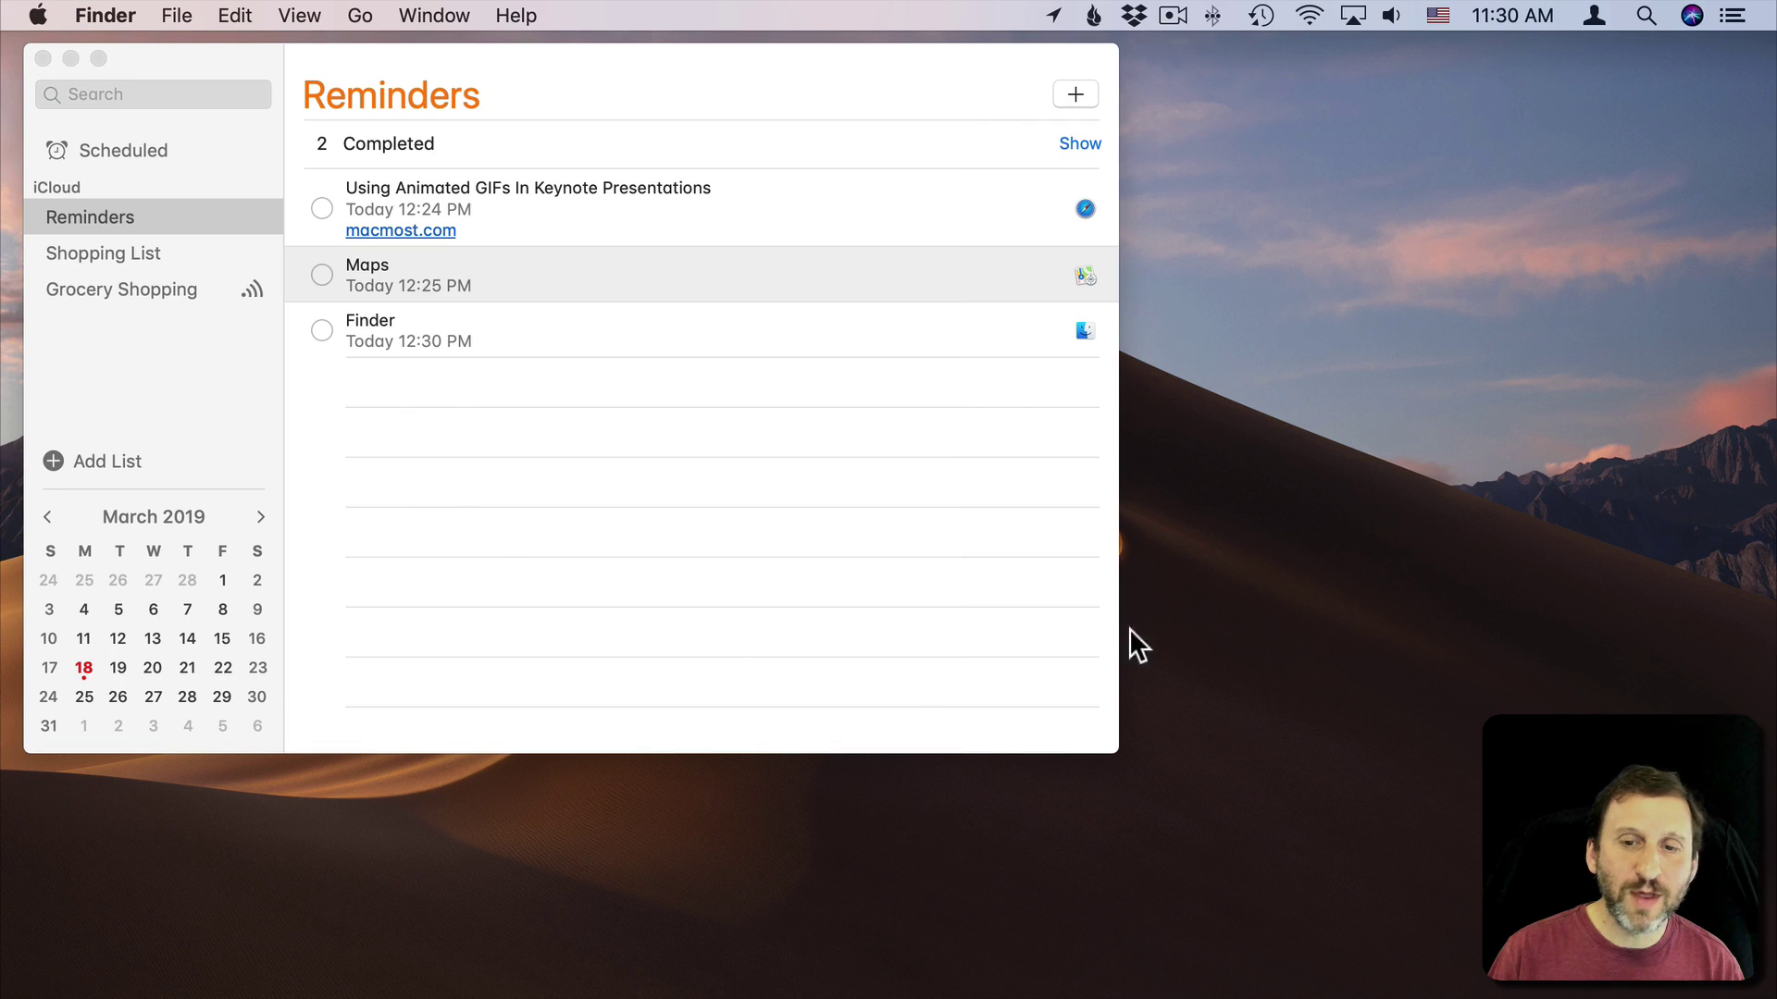
left_click(1328, 502)
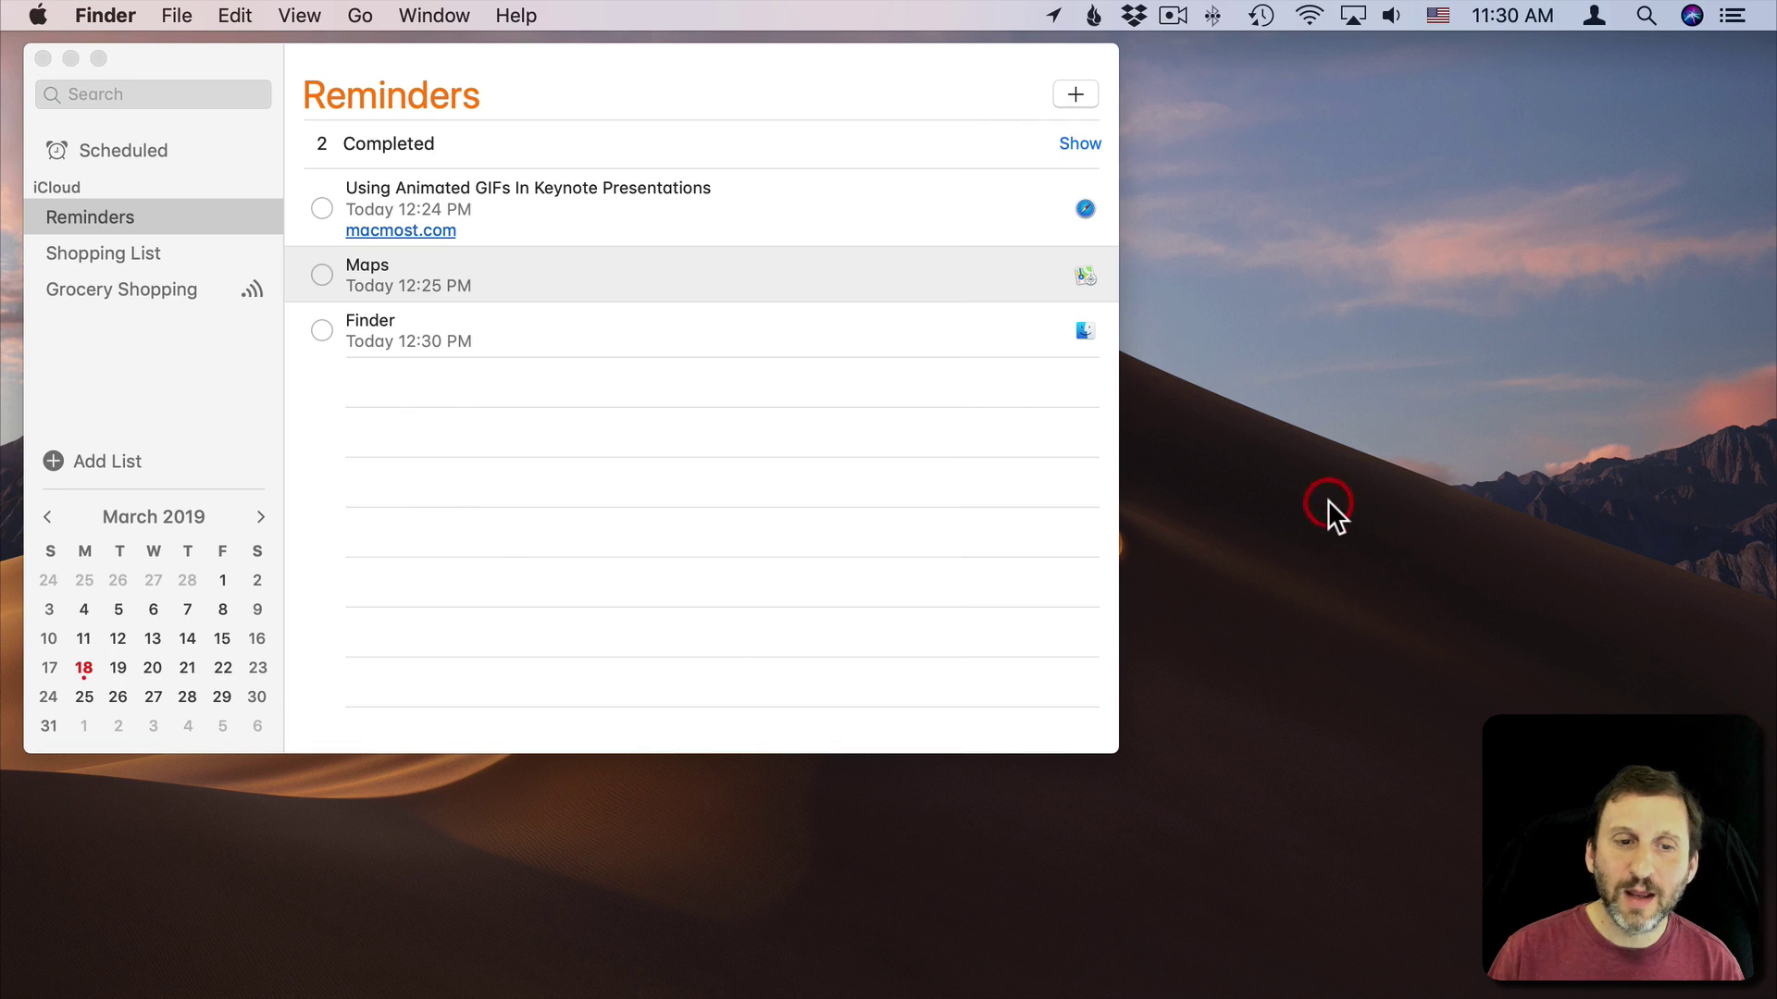
left_click(1084, 332)
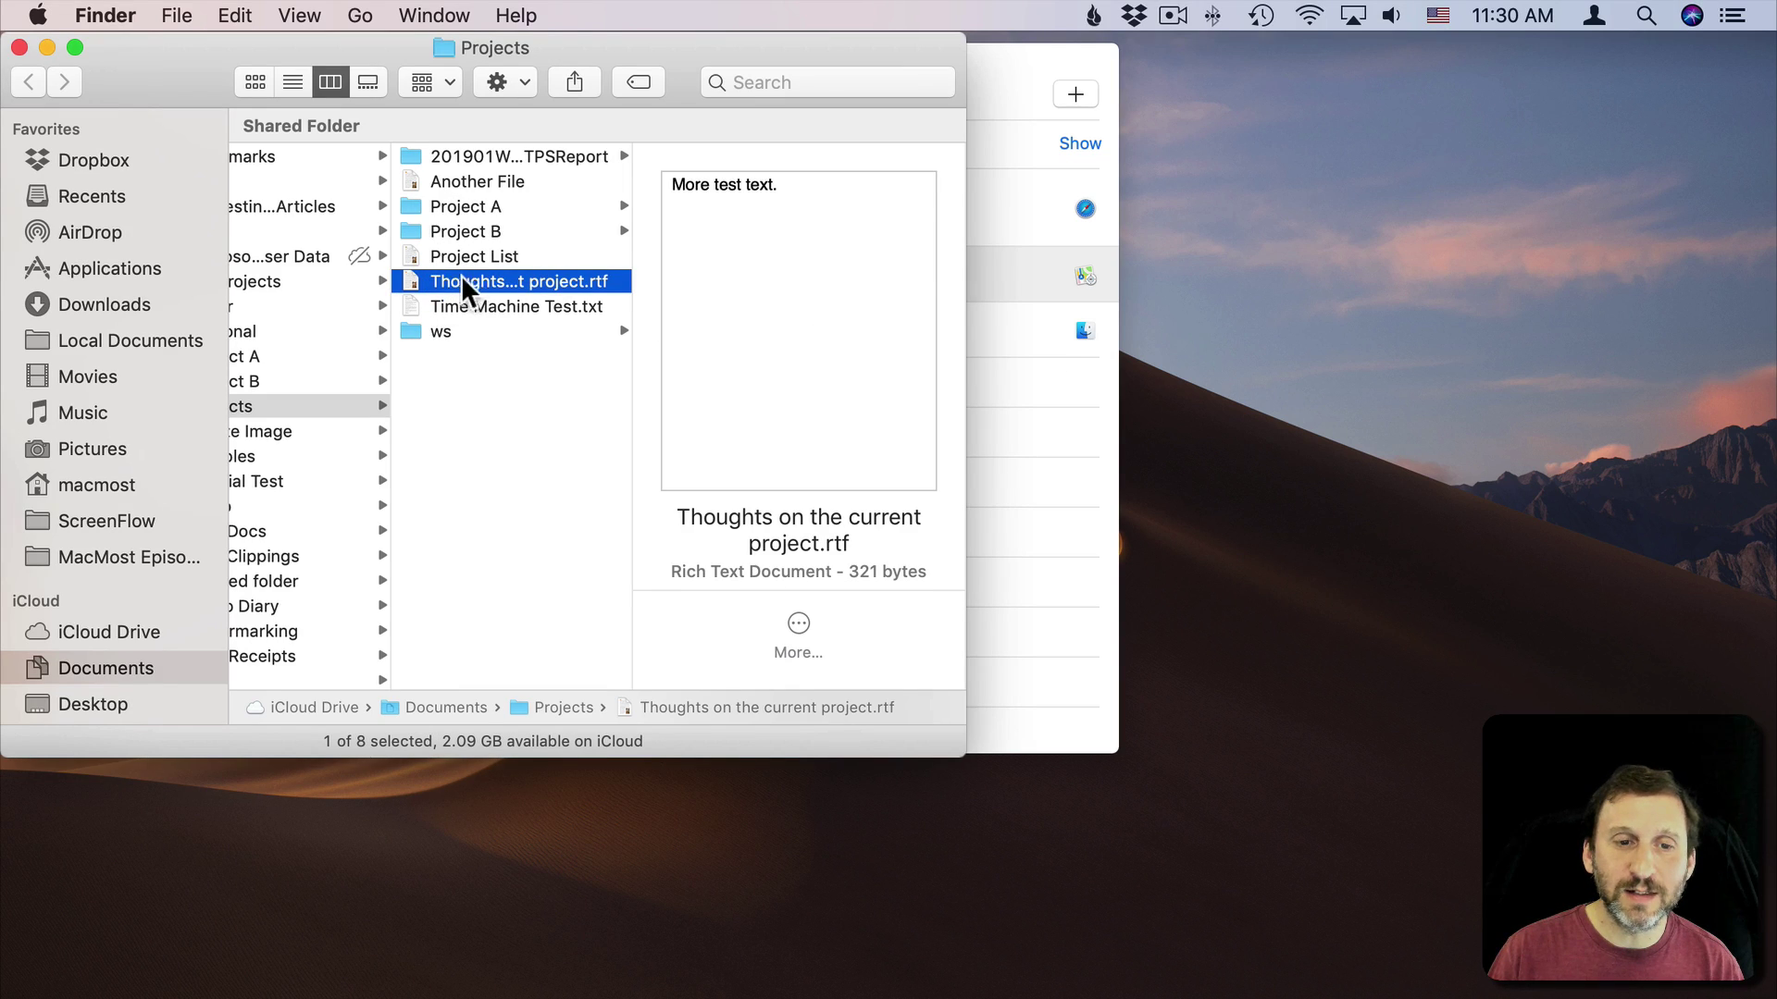
left_click(18, 49)
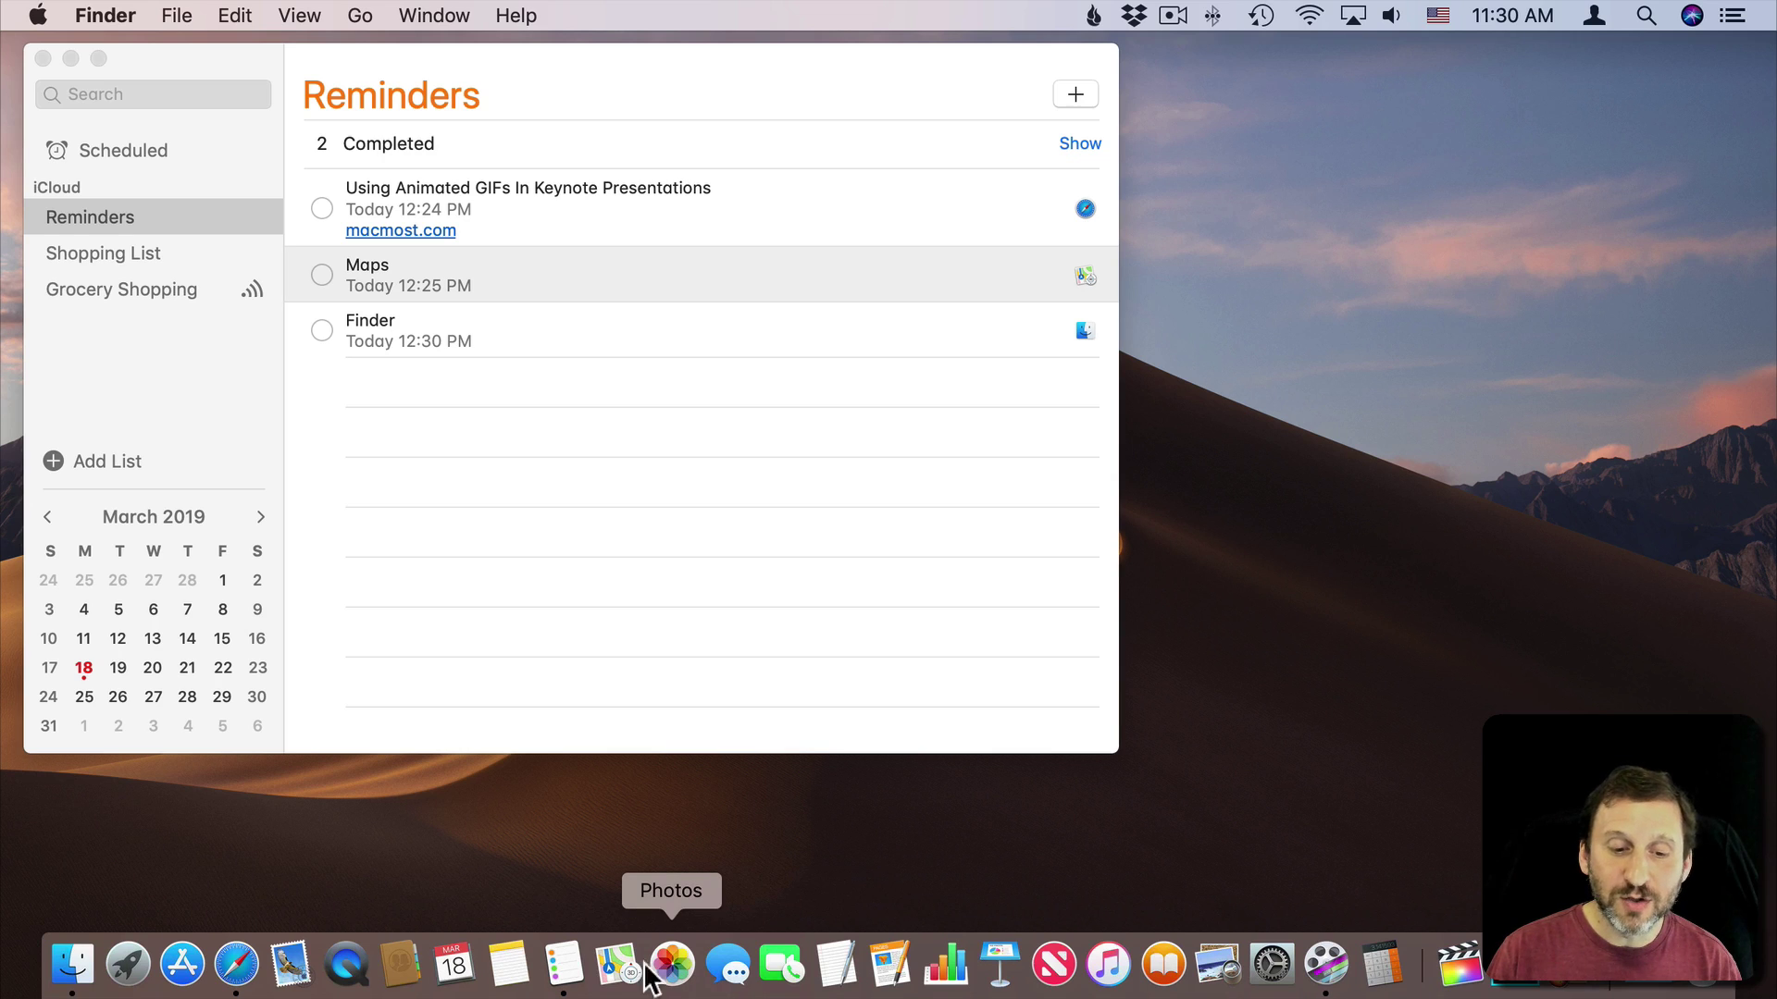
Select the Test sketch note in Notes and ask Siri for a one-hour reminder
left_click(507, 971)
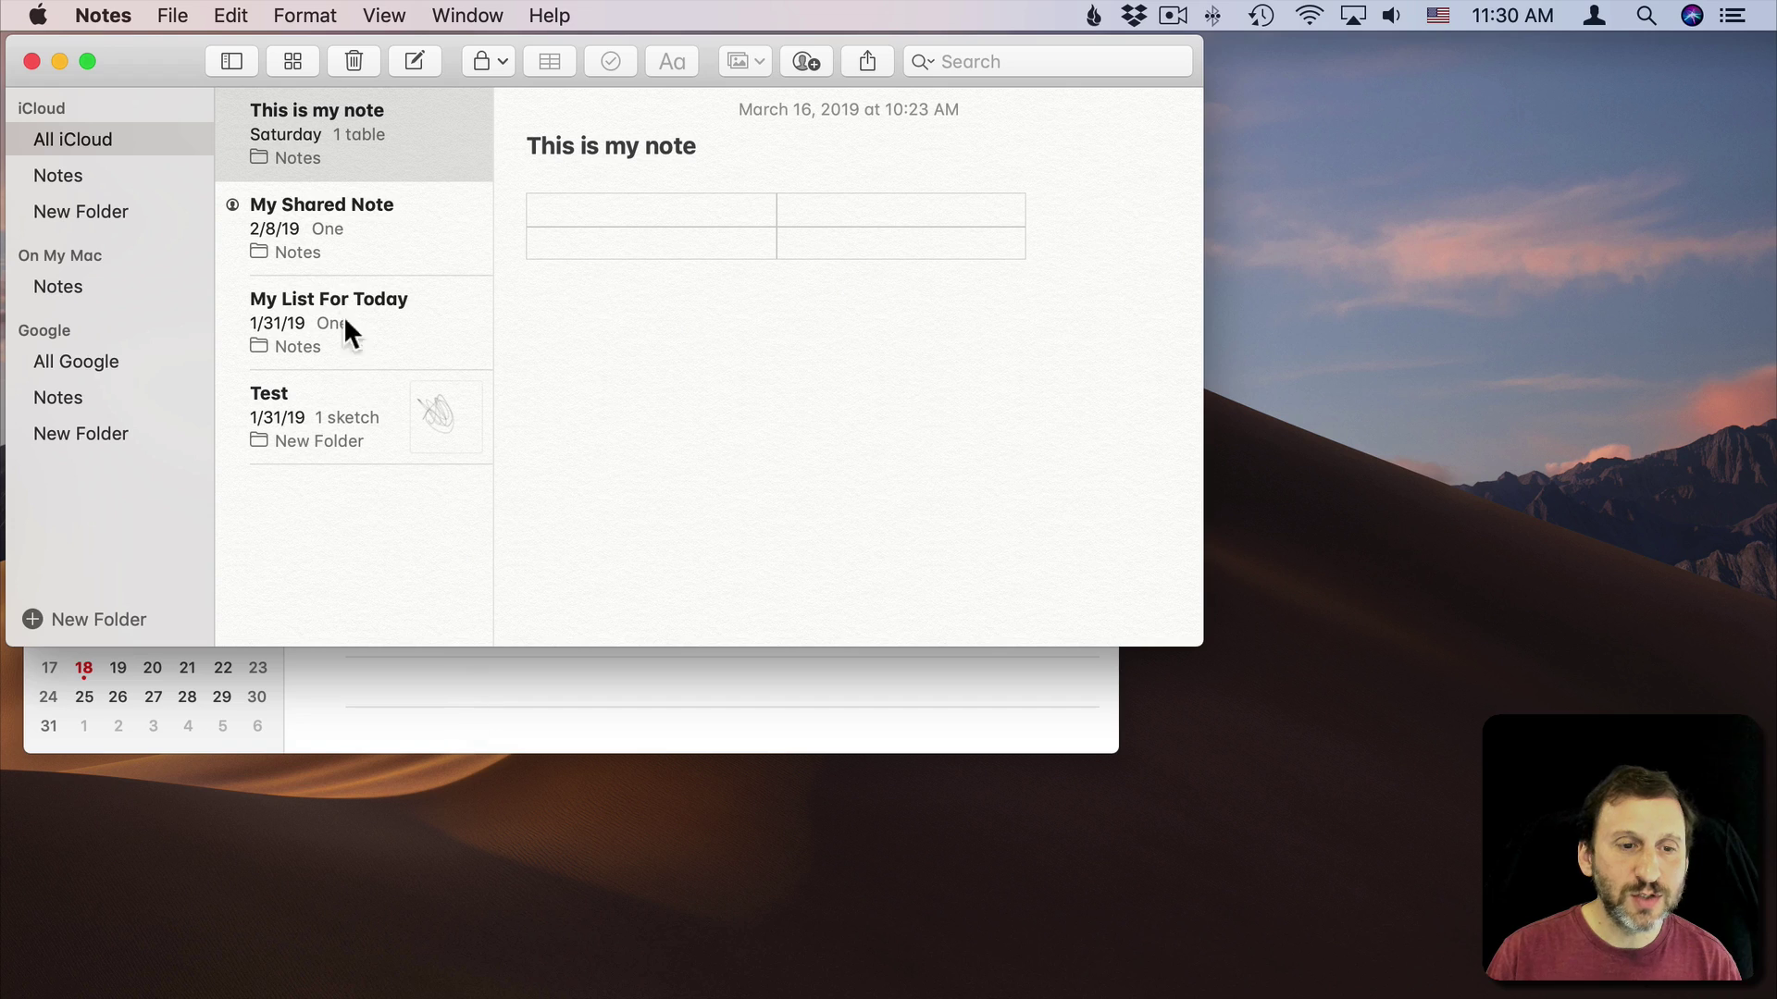
left_click(318, 412)
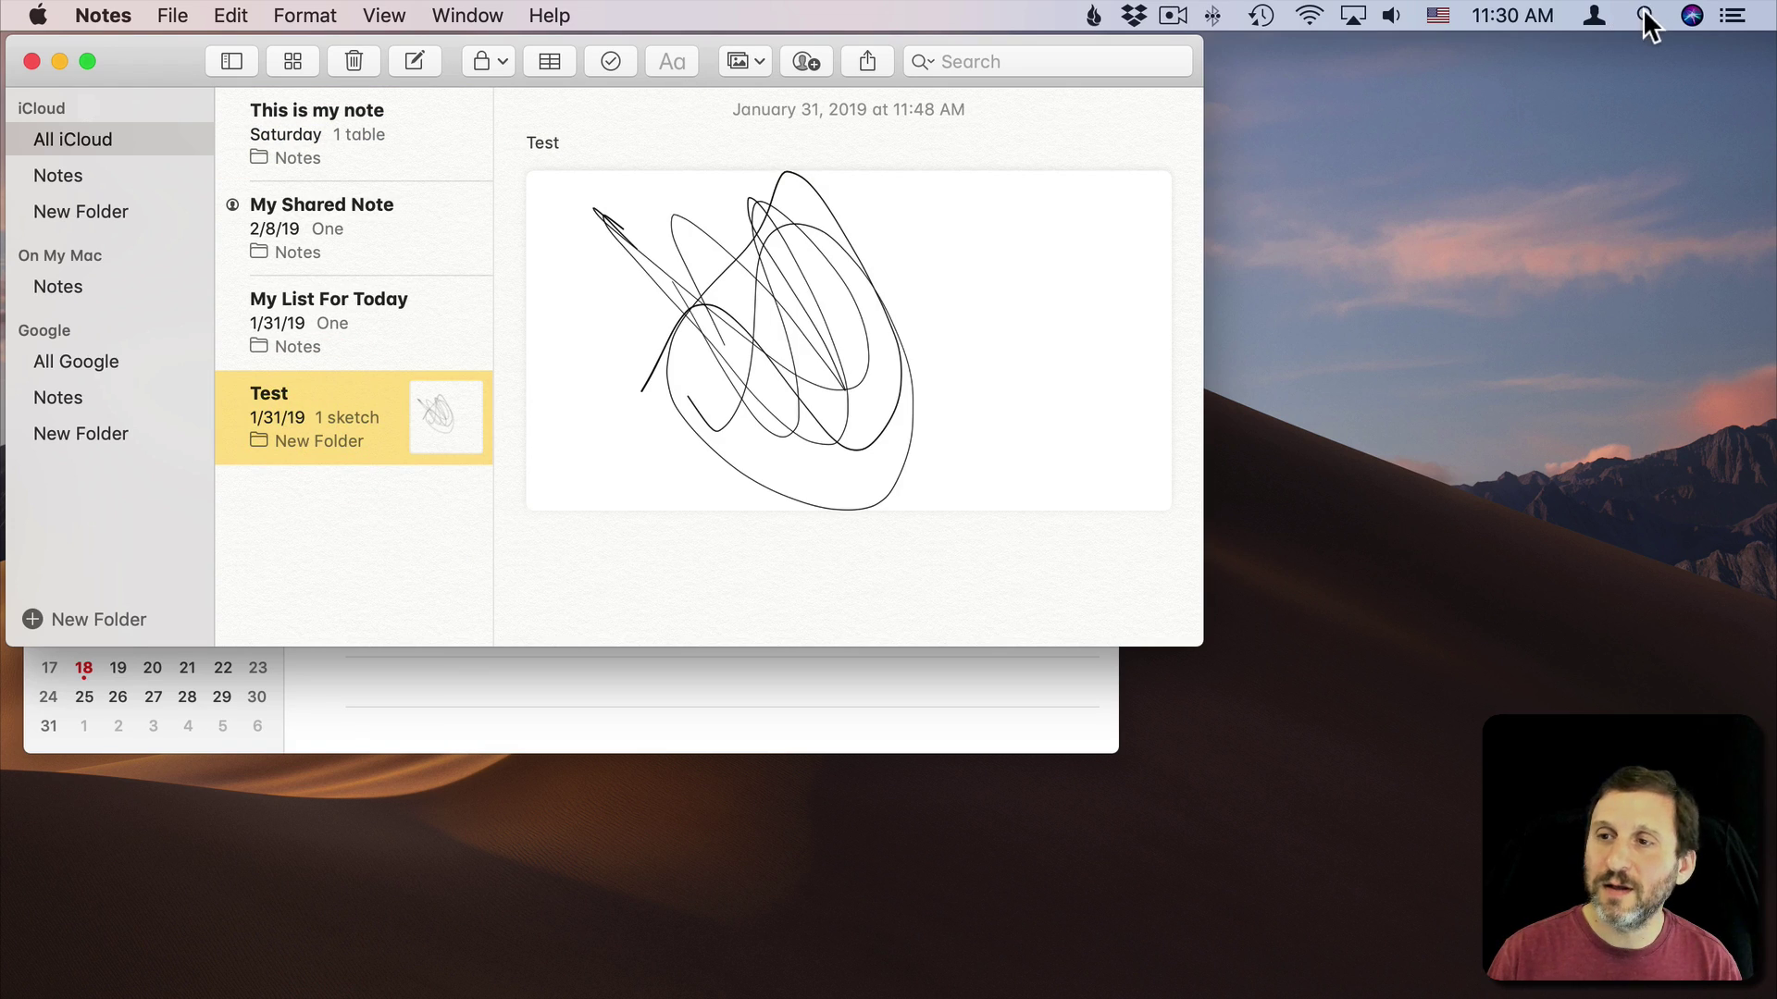
left_click(1683, 15)
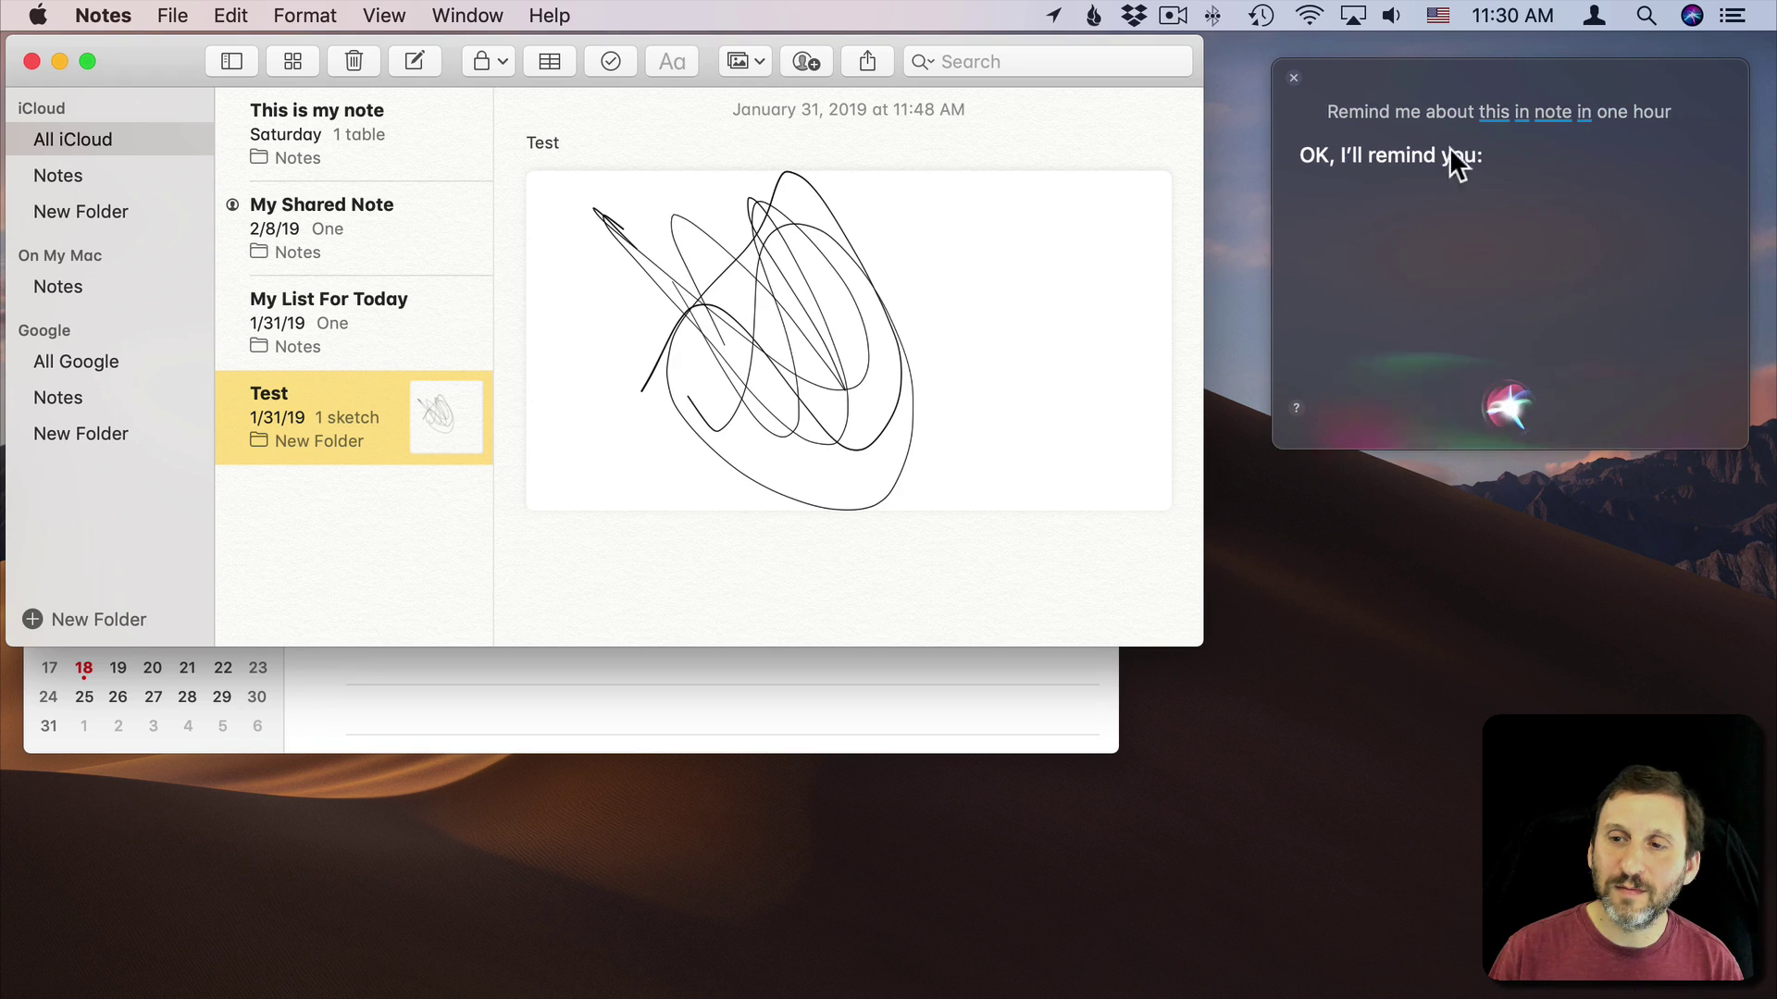
left_click(345, 145)
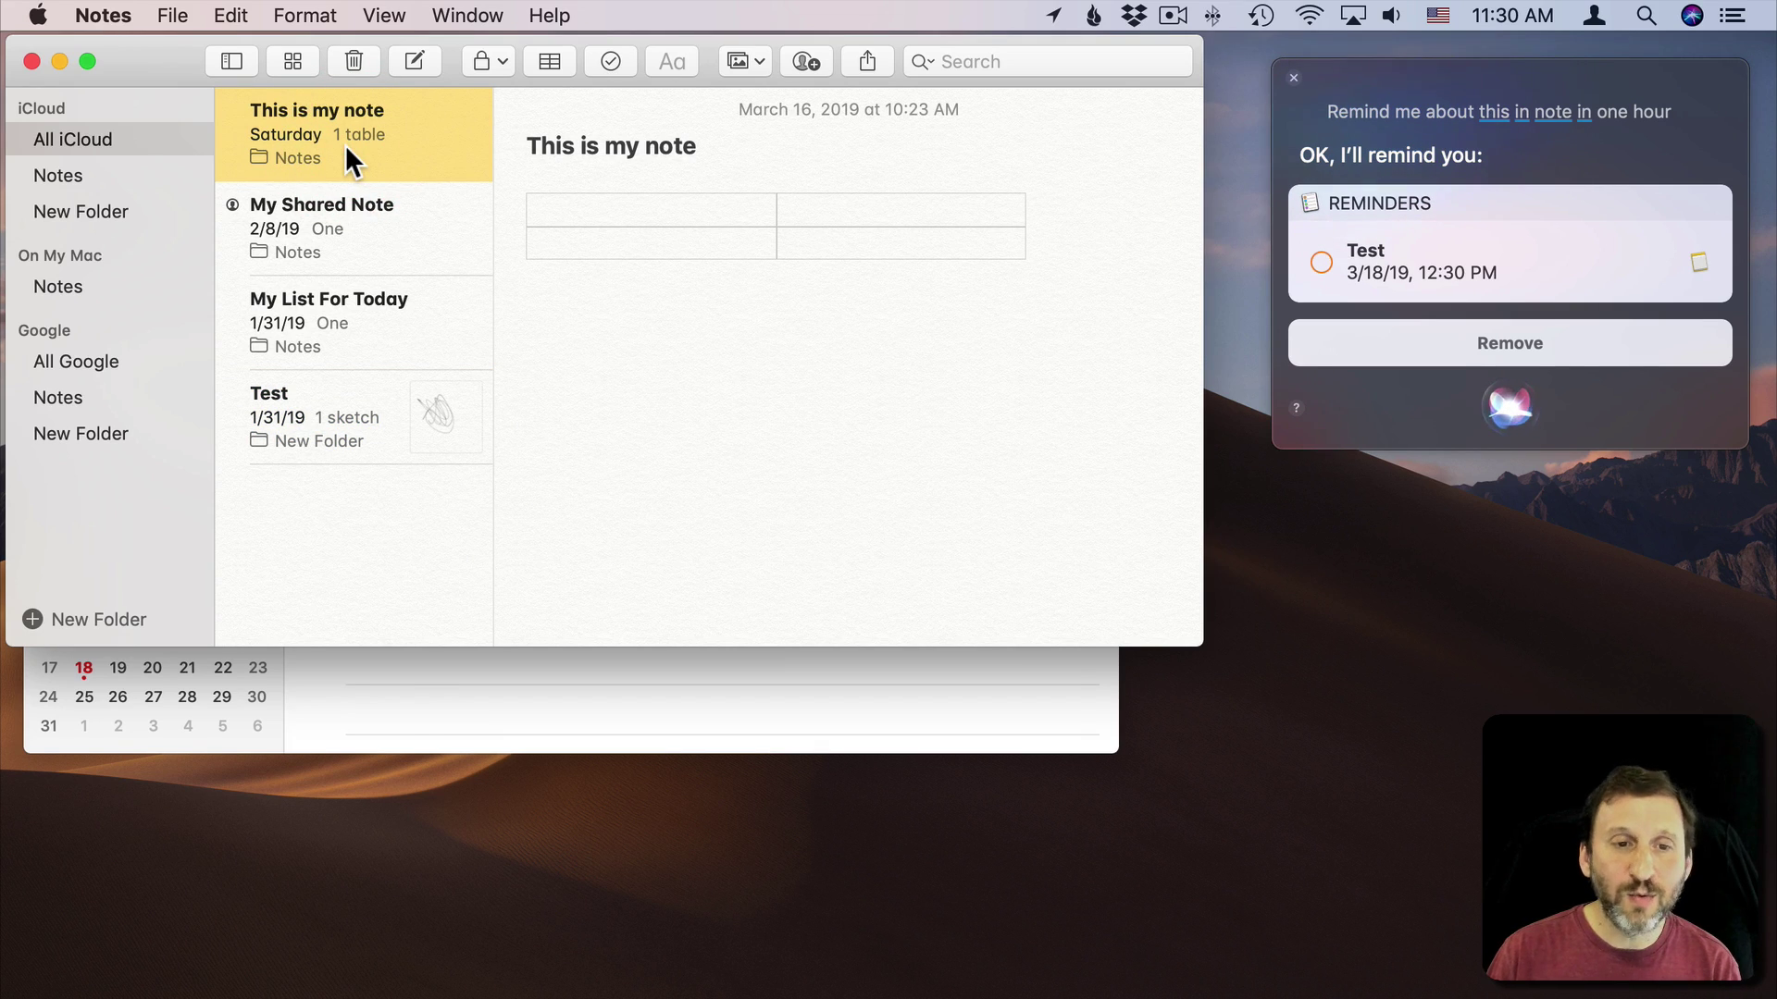
Hide Notes and reopen the Test note from its reminder's link
key("super+h")
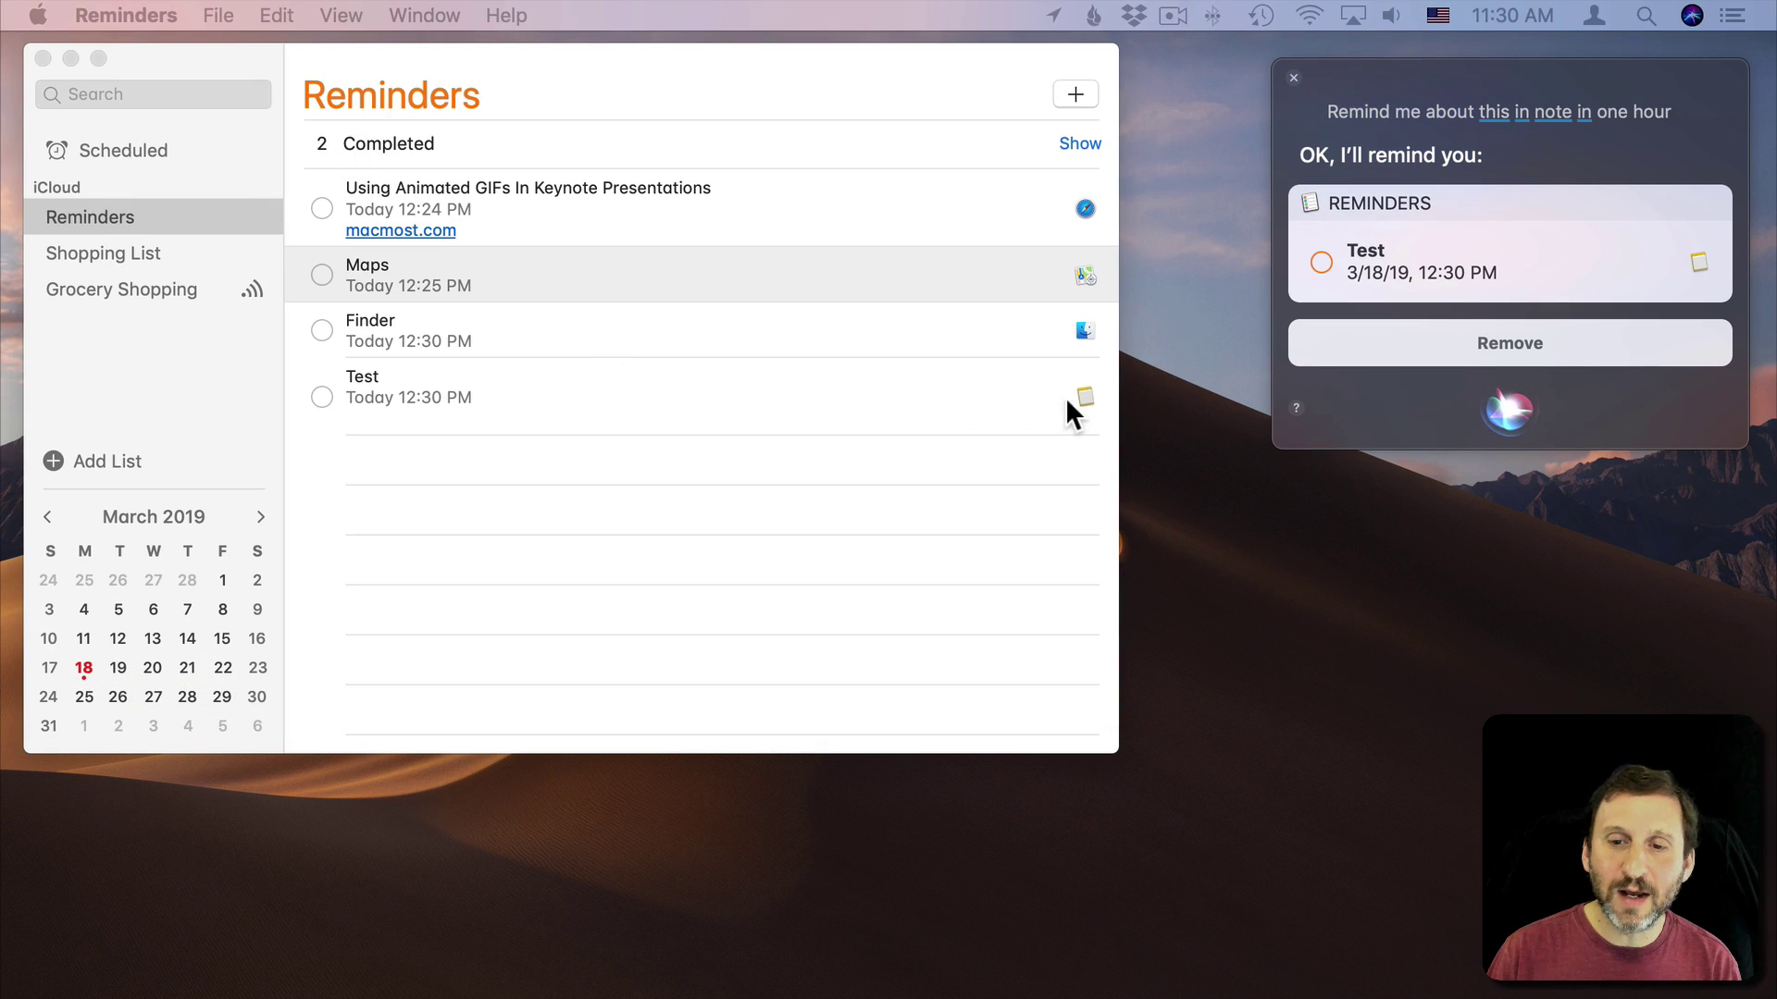
left_click(1087, 394)
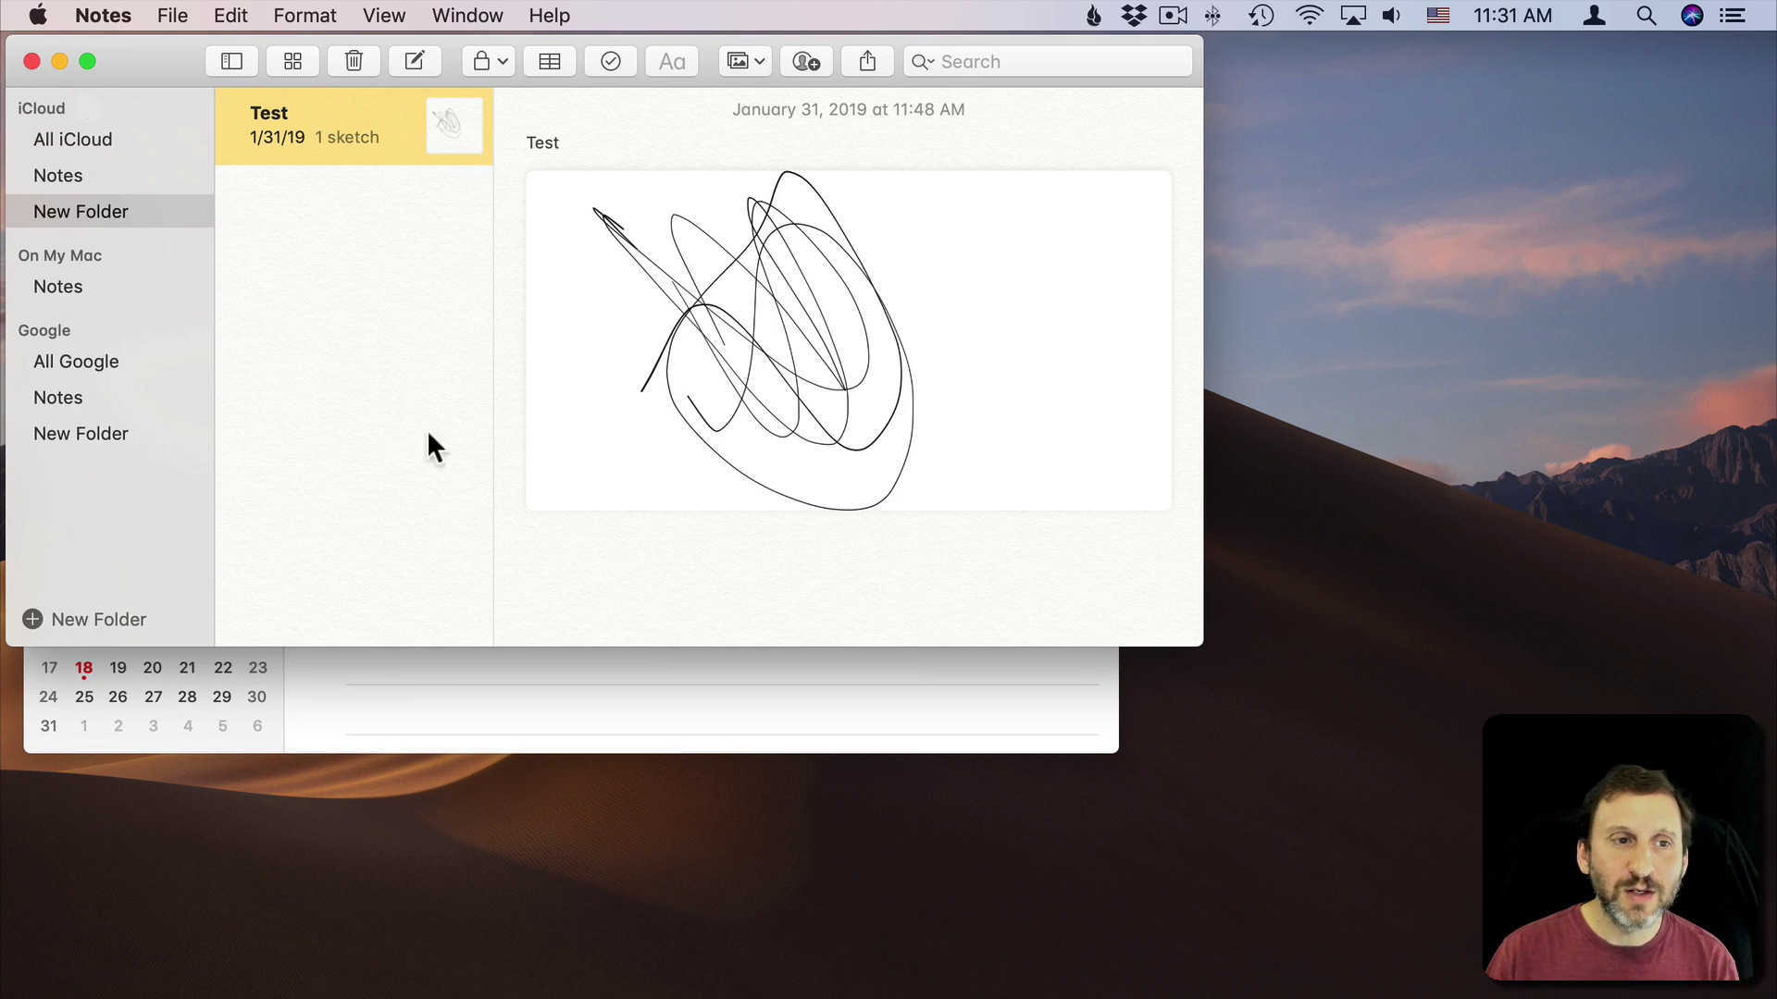
key("cmd+q")
Add a one-hour Siri reminder for the 'Hi. How are you?' conversation in Messages
left_click(726, 967)
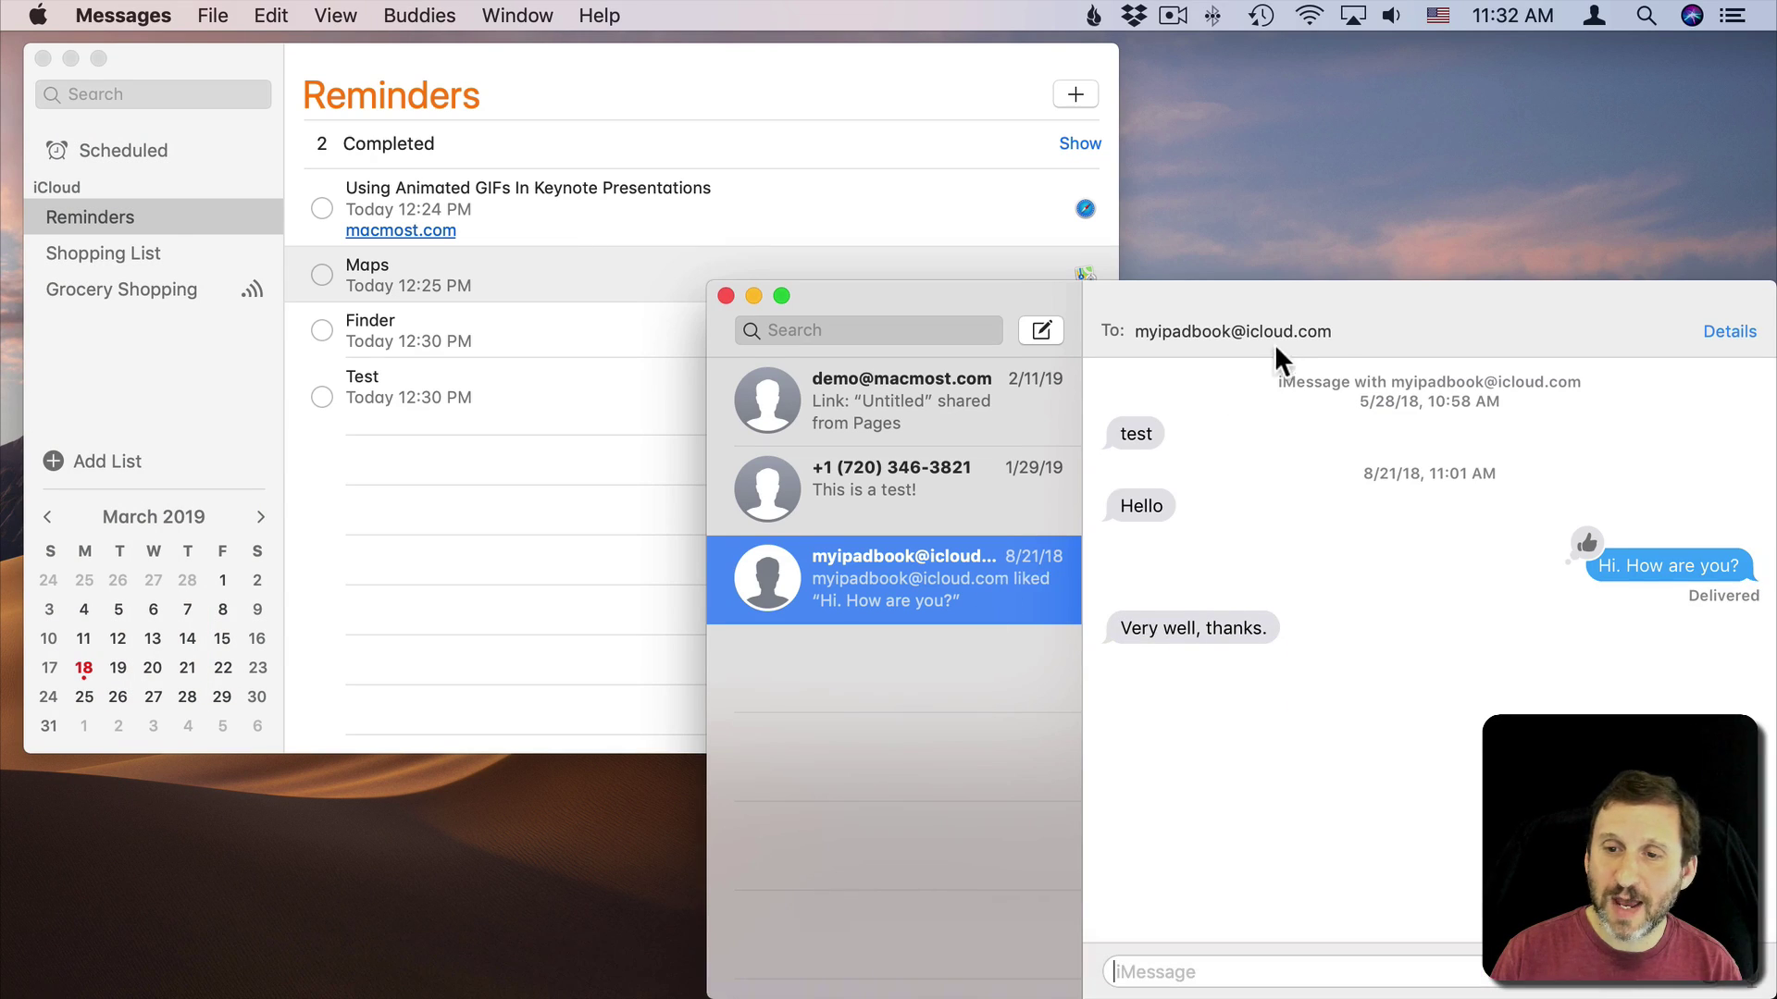
left_click_drag(1325, 302, 916, 135)
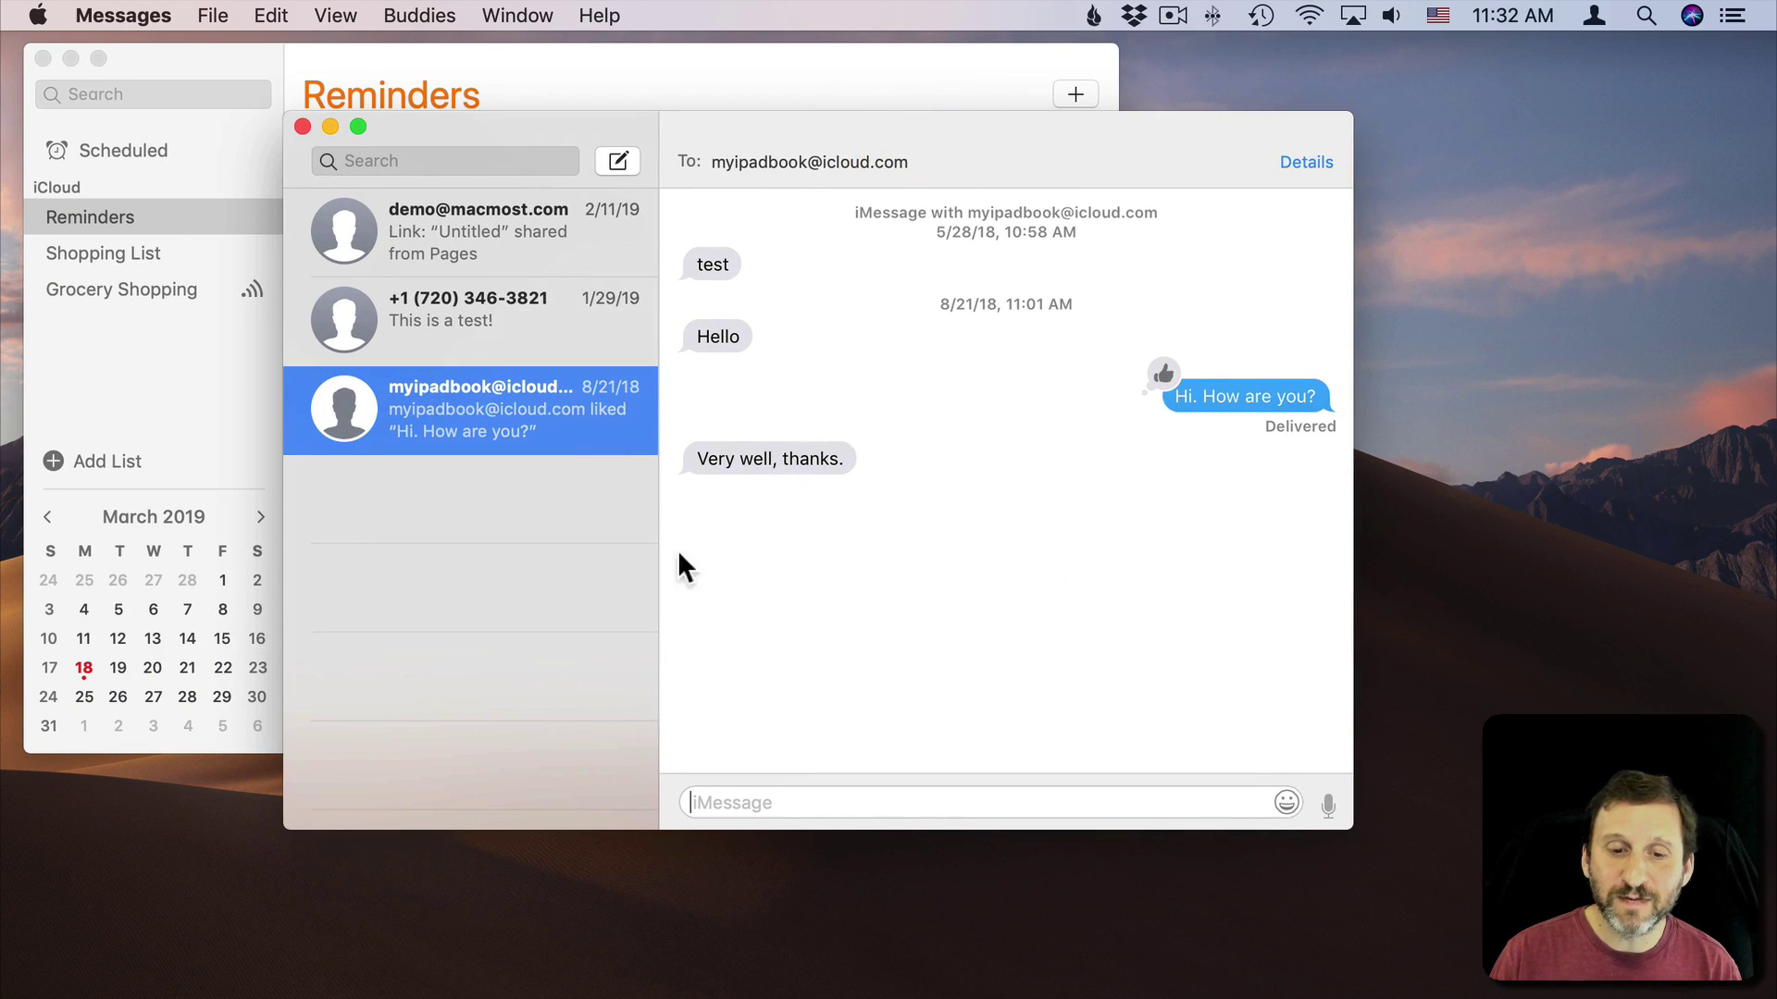
left_click(1692, 16)
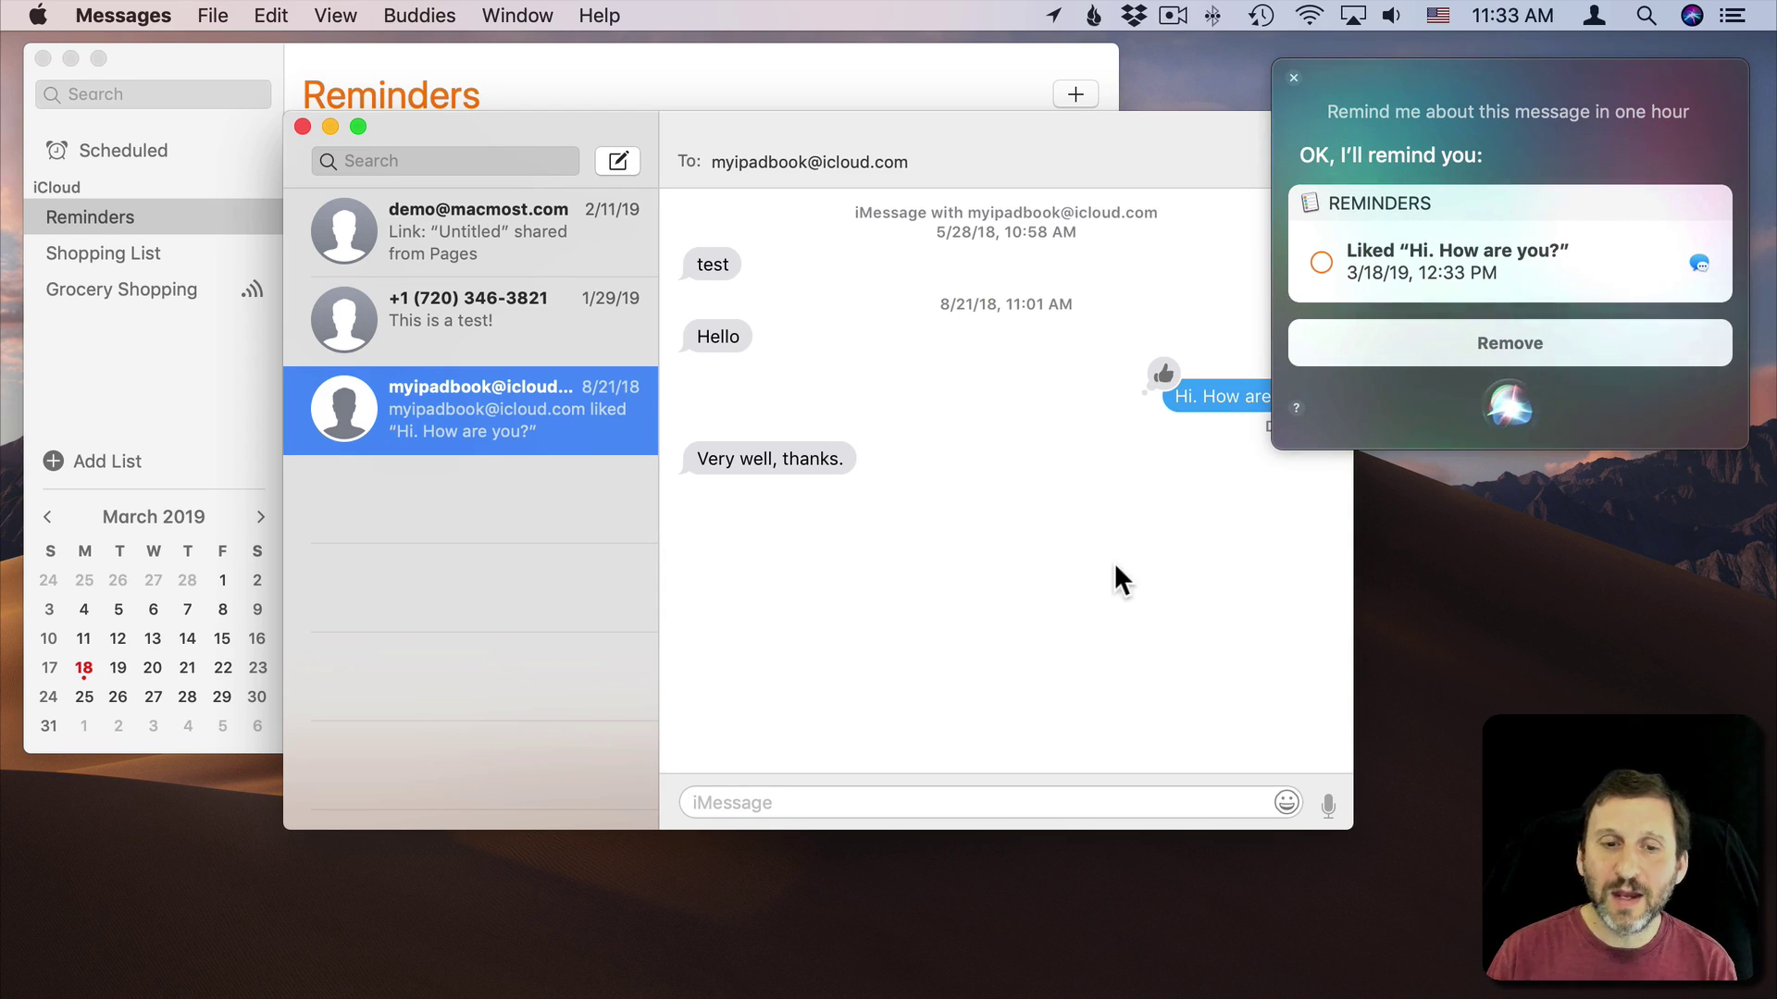
left_click(1291, 77)
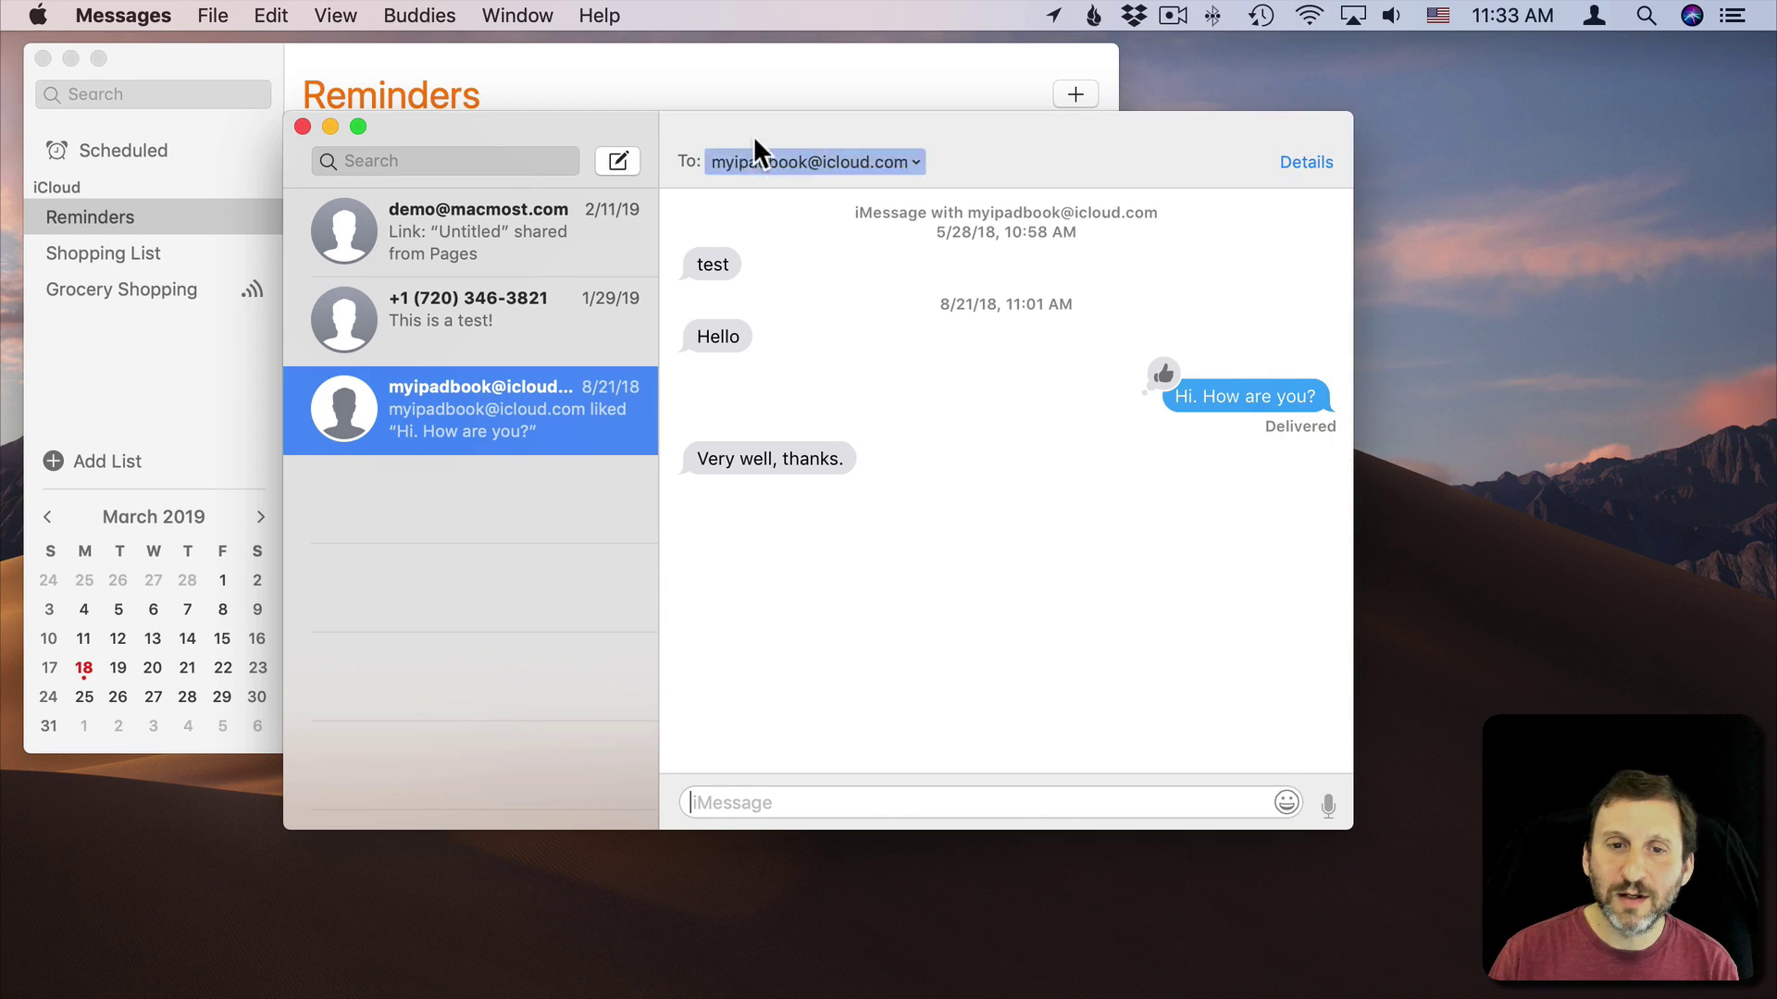
Reopen the conversation from the reminder's Messages link, then hide Messages
left_click(757, 128)
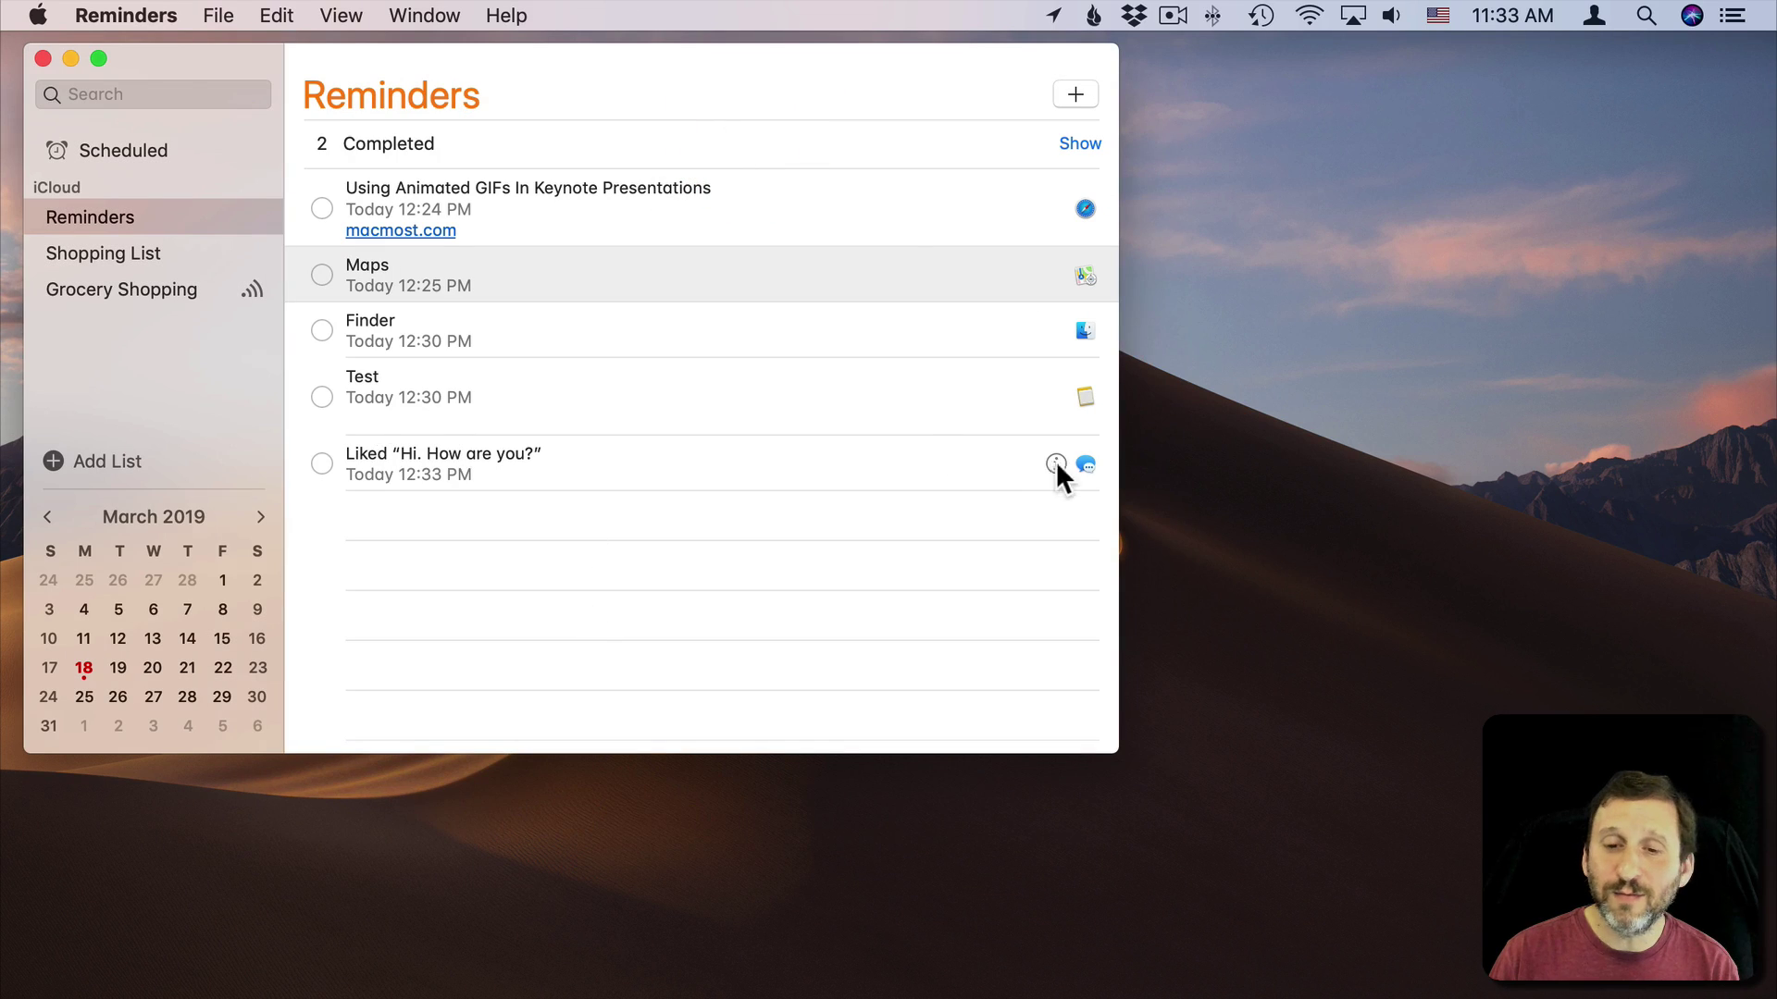
left_click(1083, 466)
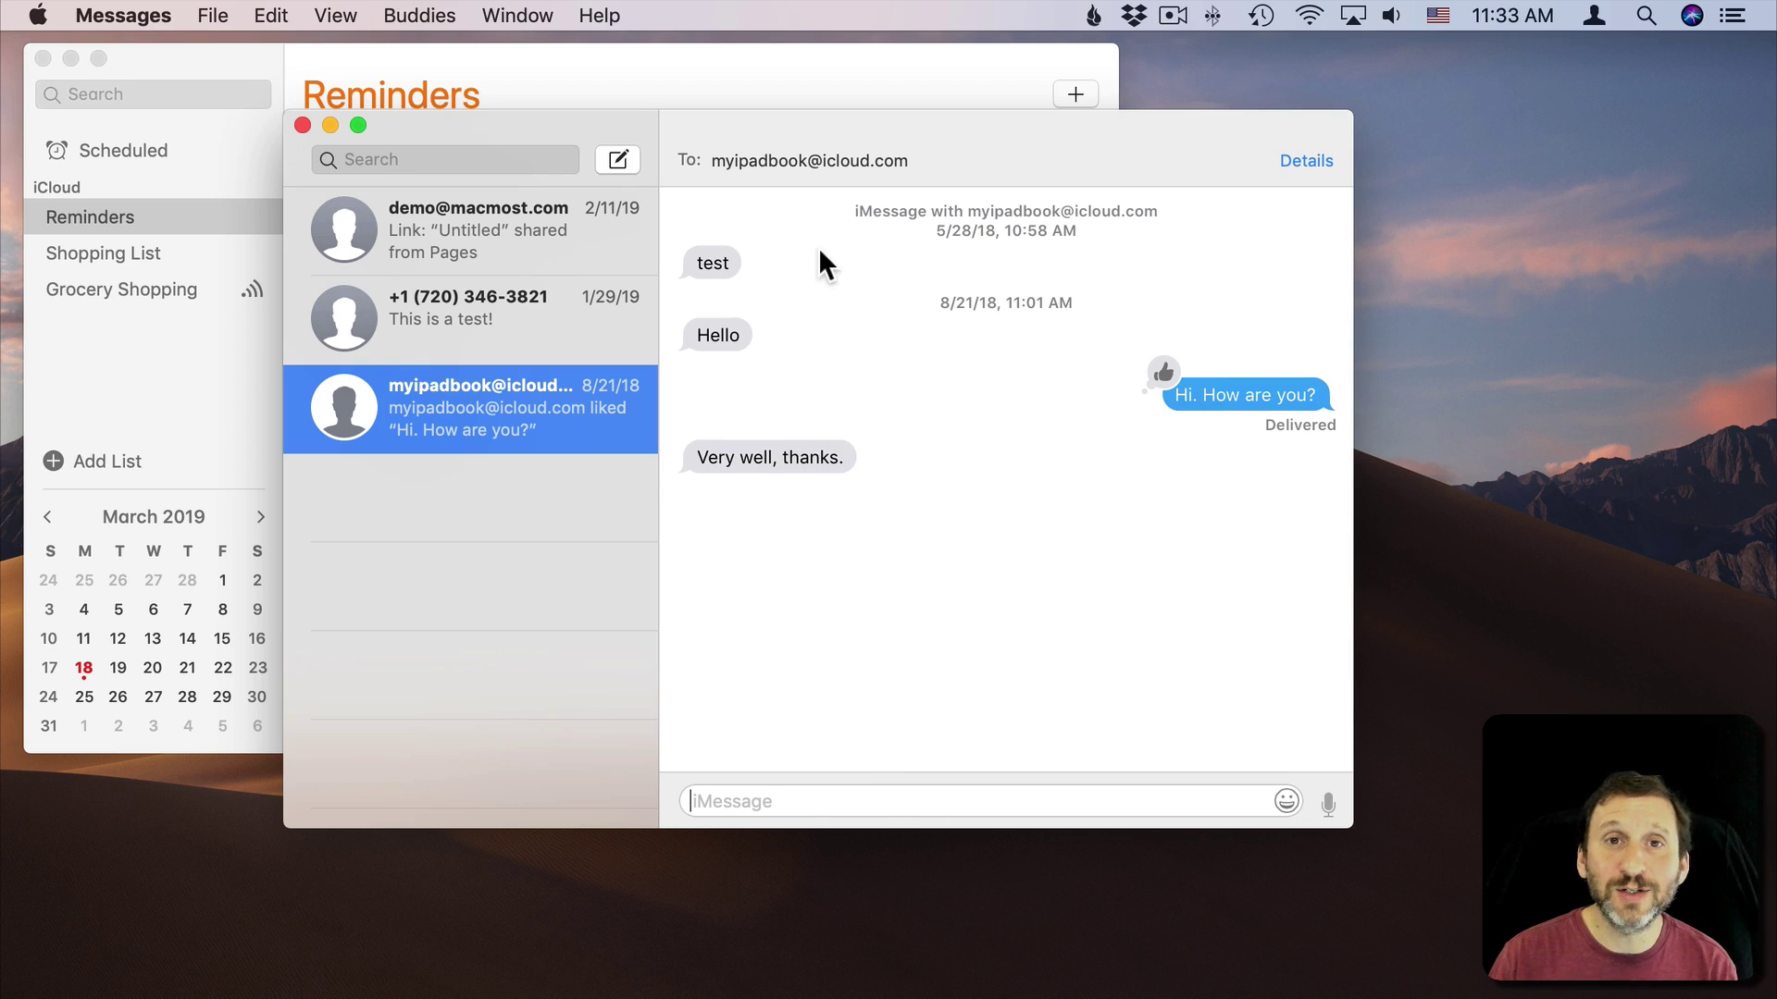
key("super+h")
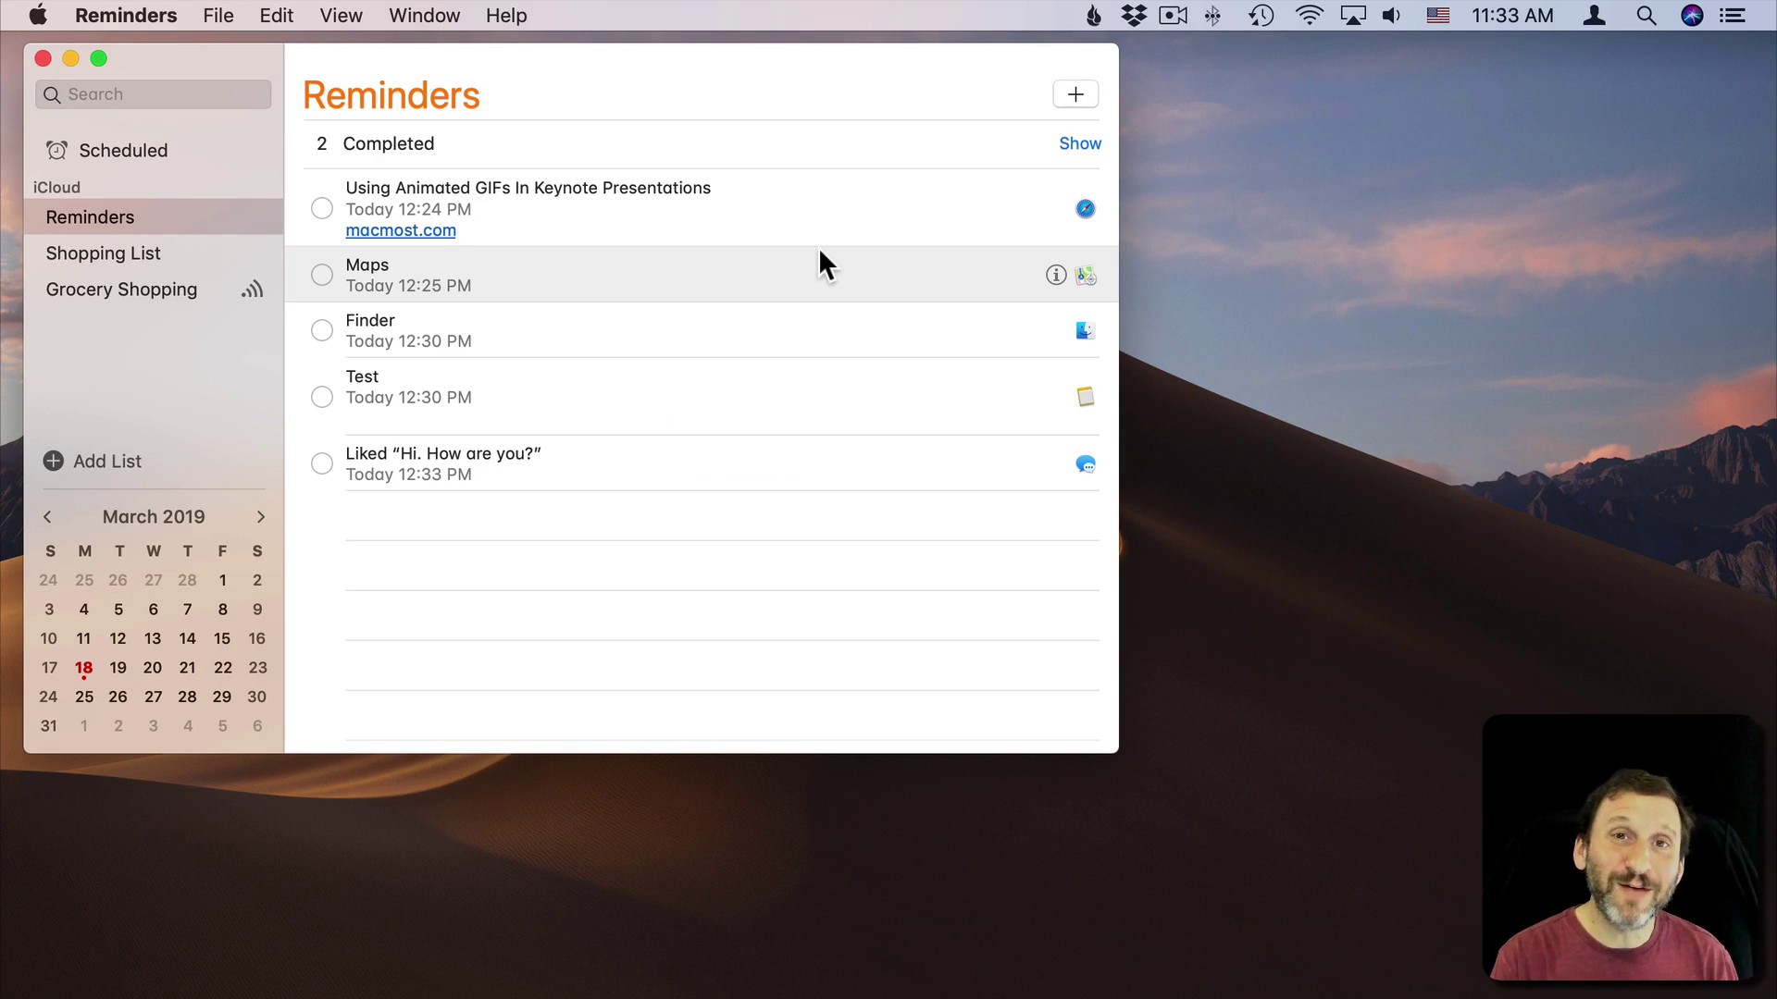